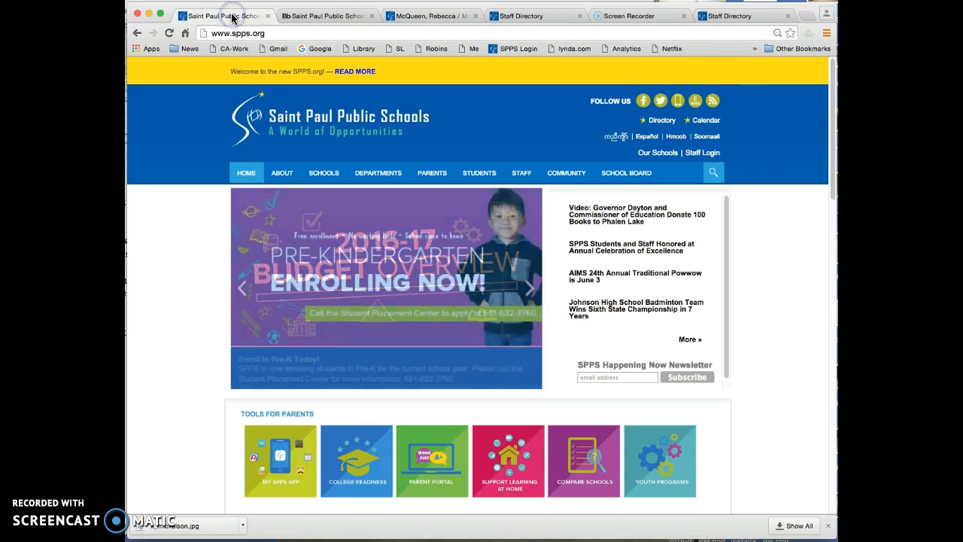
Sign in through the Staff Login of the Saint Paul Public Schools site using the prefilled user name and password.
{"action": "left_click_drag", "start_coordinate": [218, 36], "coordinate": [269, 36]}
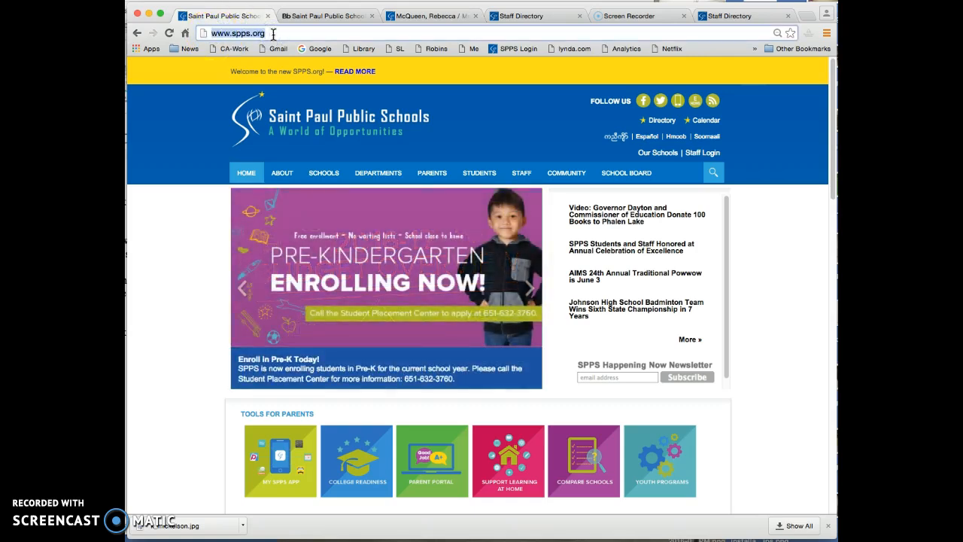
{"action": "left_click", "coordinate": [702, 154]}
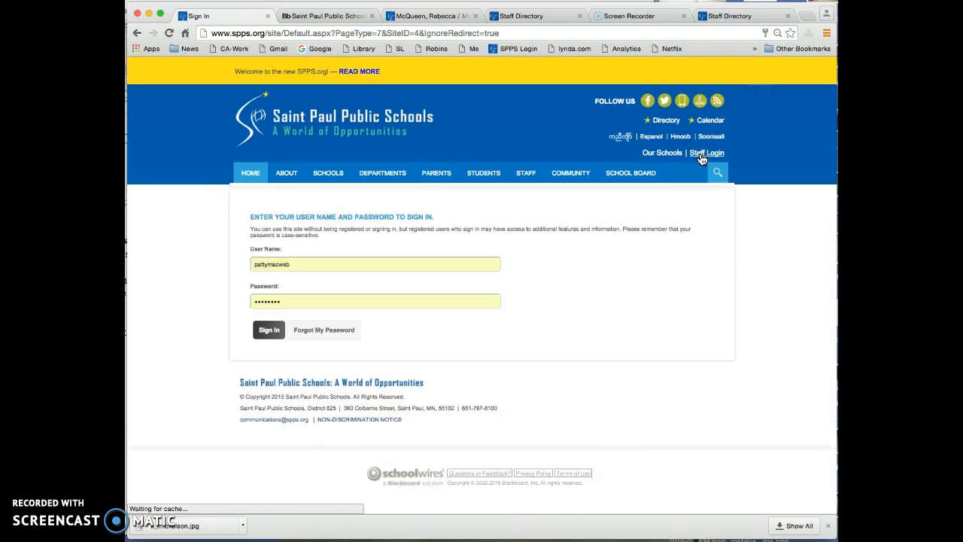
{"action": "left_click", "coordinate": [301, 268]}
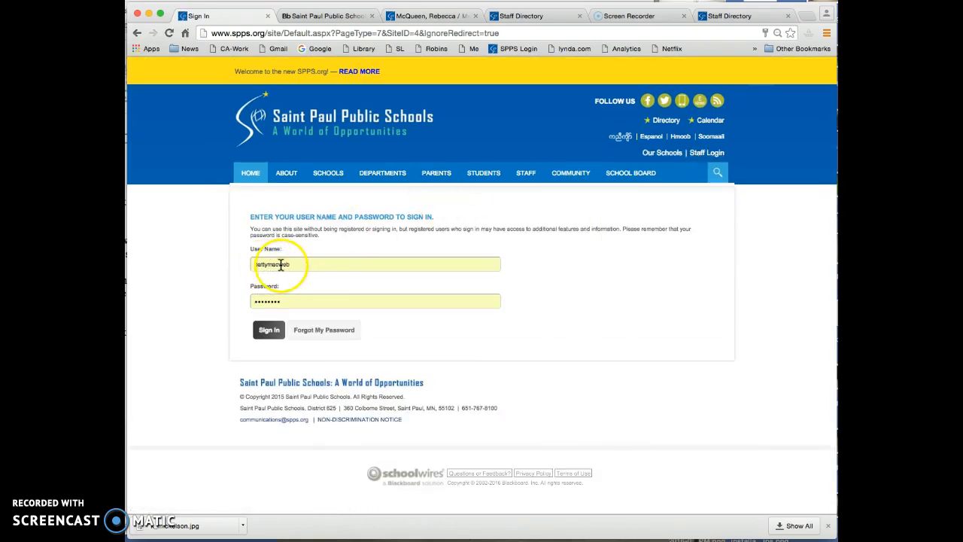
{"action": "left_click", "coordinate": [275, 264]}
{"action": "left_click", "coordinate": [266, 302]}
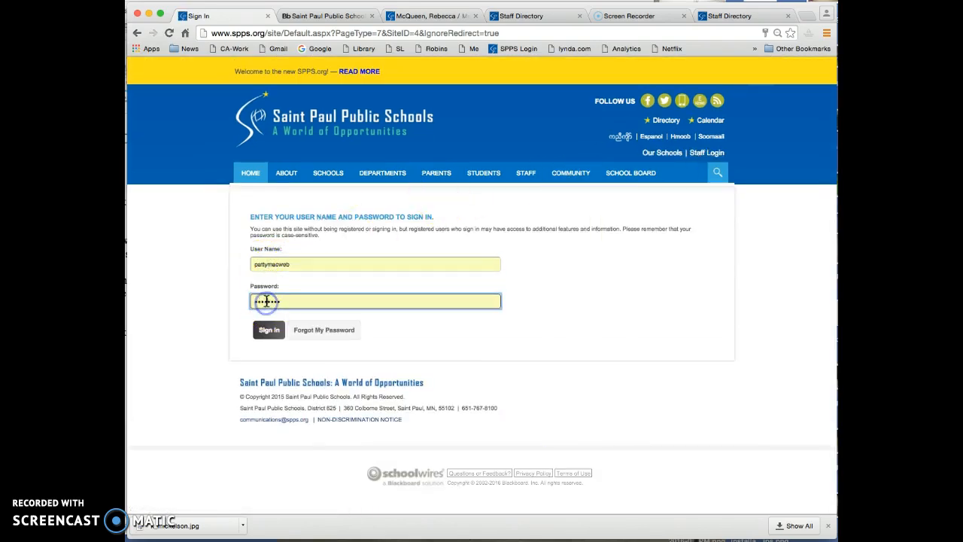
{"action": "left_click", "coordinate": [268, 330]}
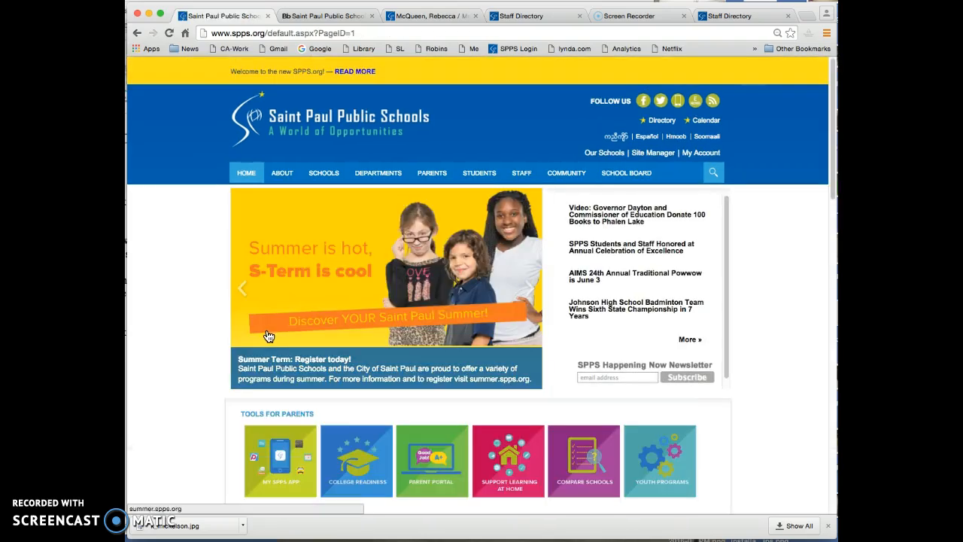
{"action": "left_click", "coordinate": [629, 250]}
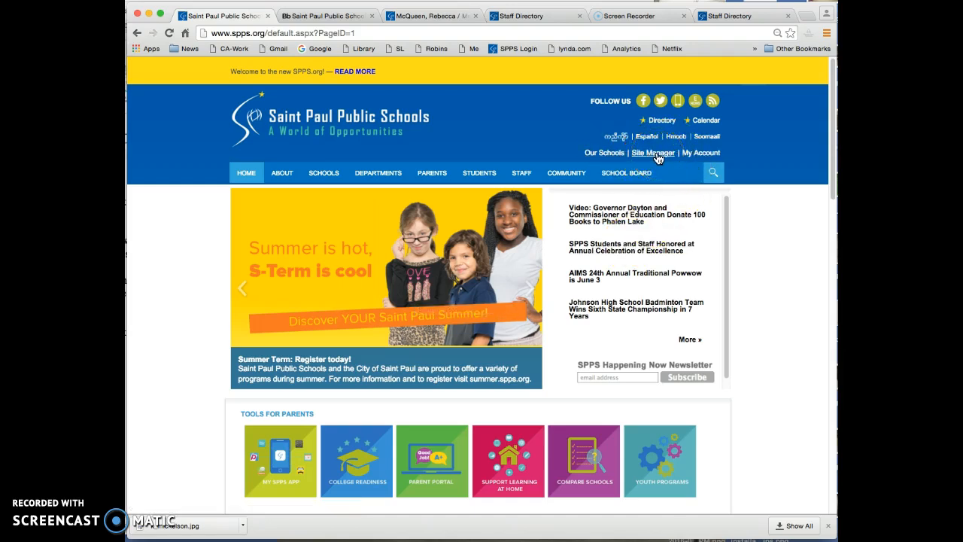
In the Site Manager's Teacher channel, find the teacher's section by last name and open its page for editing.
{"action": "left_click", "coordinate": [348, 16]}
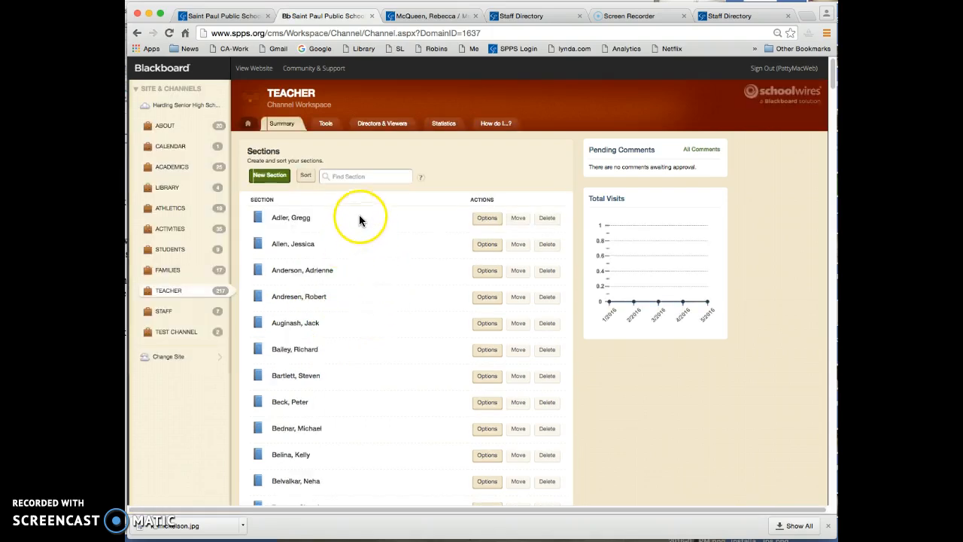
{"action": "left_click", "coordinate": [338, 177]}
{"action": "type", "text": "mich"}
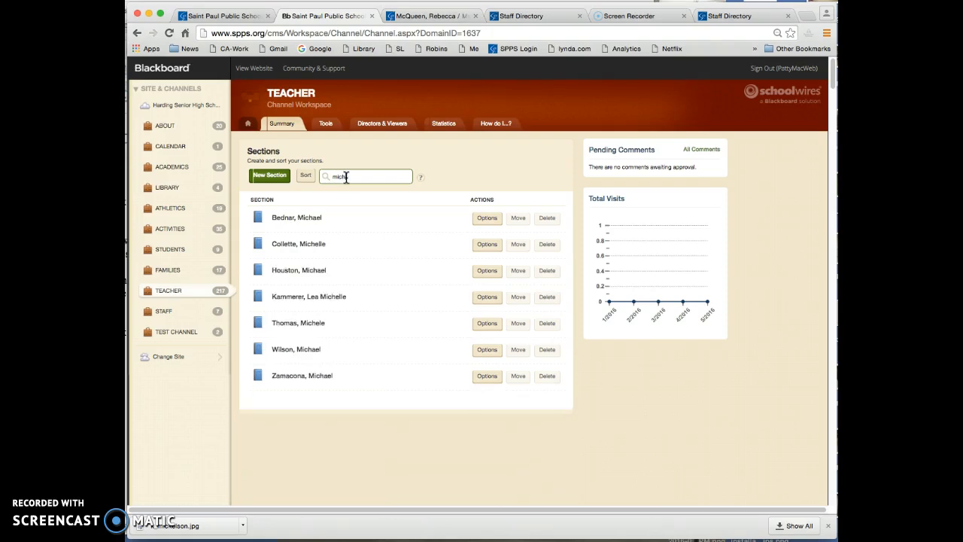
{"action": "key", "text": "BackSpace"}
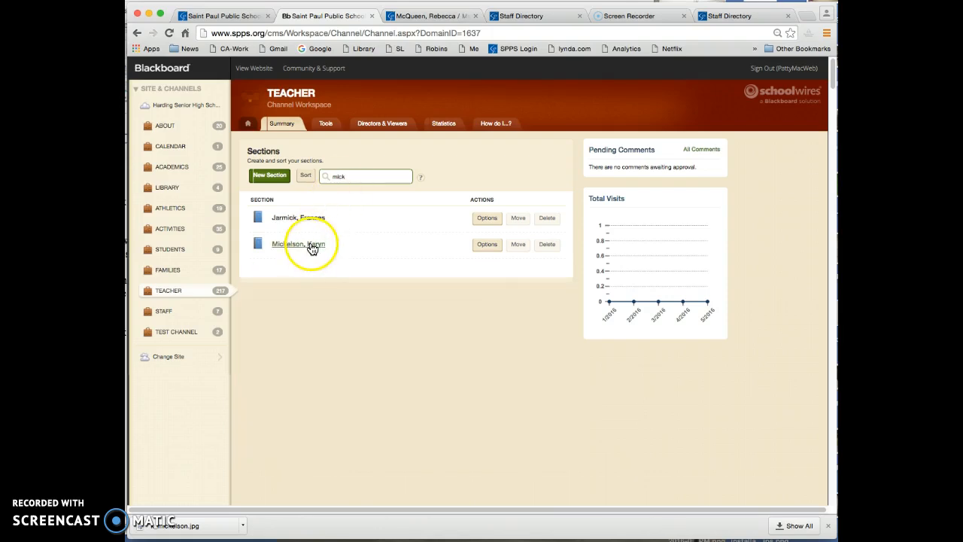
{"action": "left_click", "coordinate": [315, 247]}
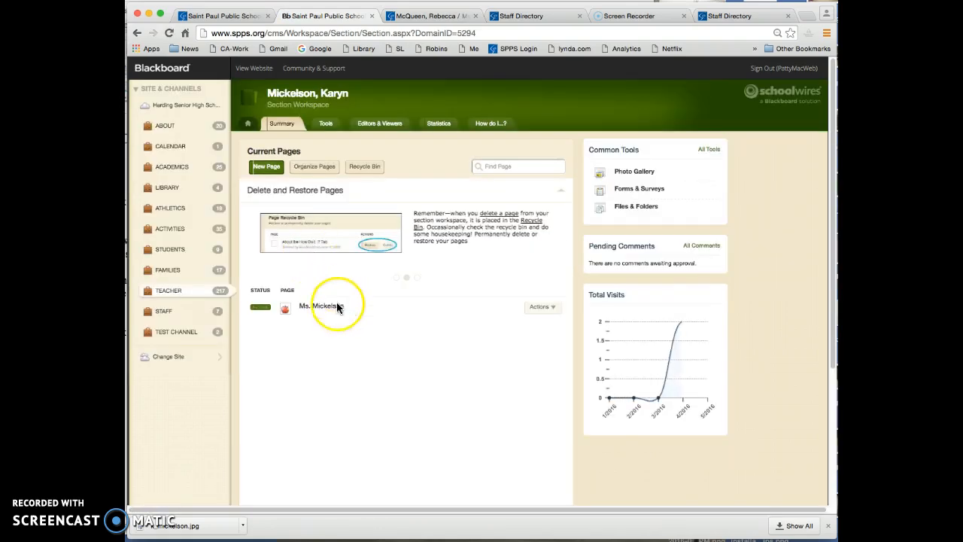
{"action": "left_click", "coordinate": [551, 309]}
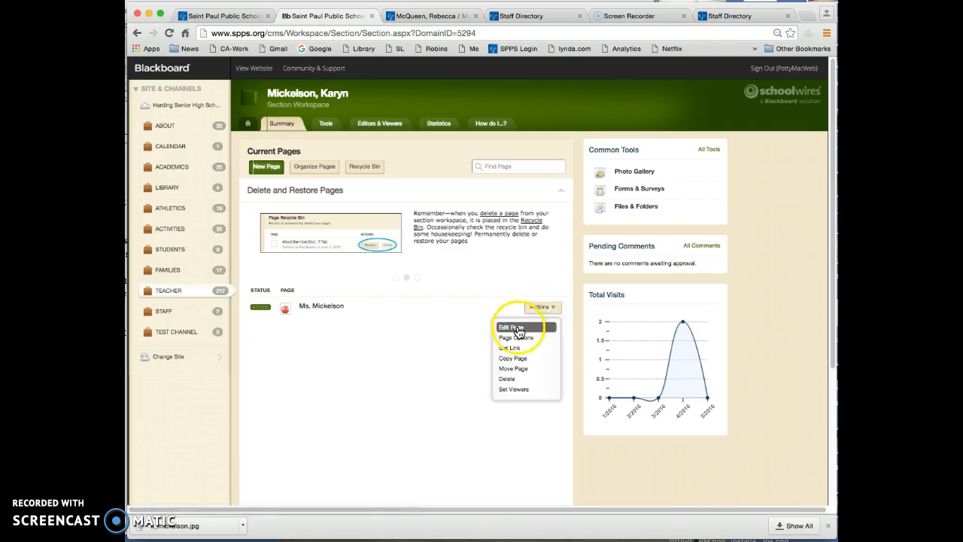
{"action": "left_click", "coordinate": [518, 331]}
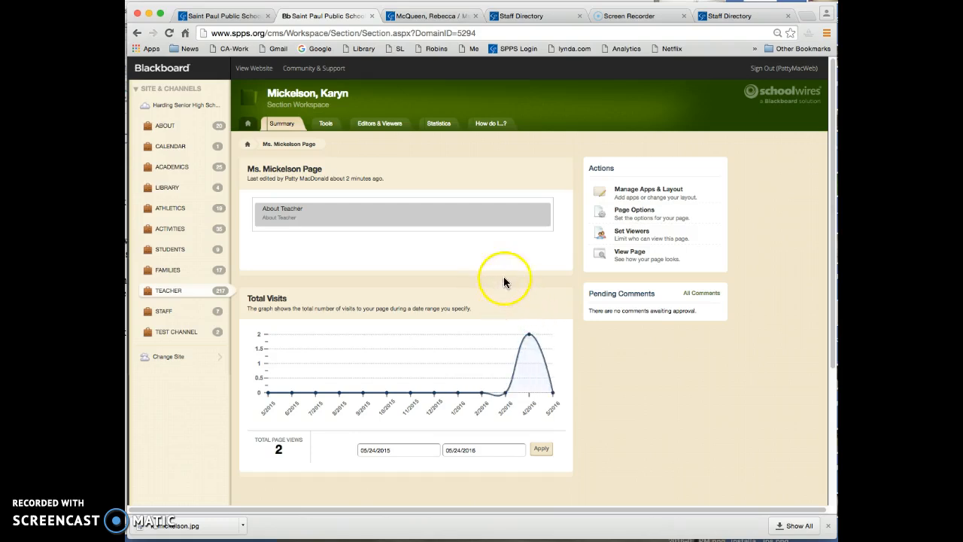
Review the teacher's existing Harding staff directory page for its contact, class schedule and clubs blocks, and return to the page editor.
{"action": "left_click", "coordinate": [729, 16]}
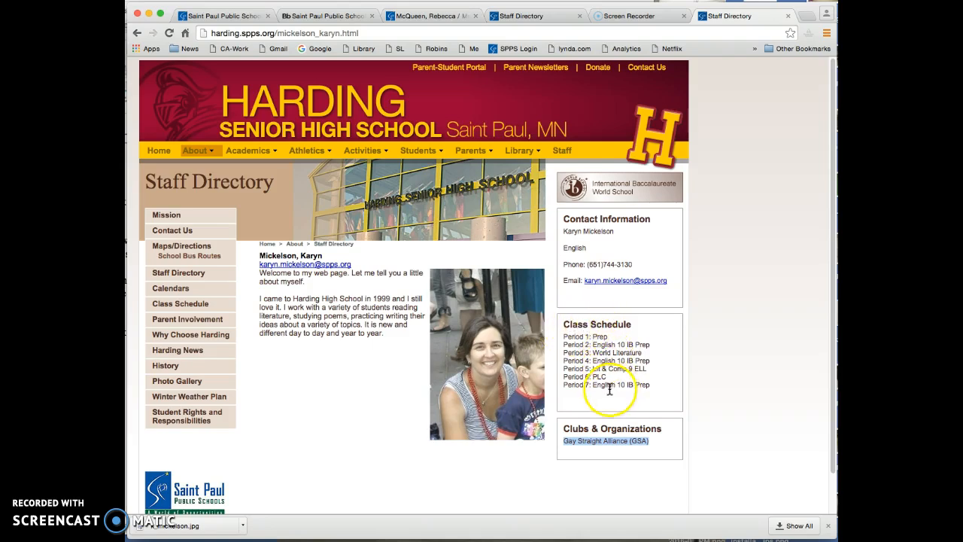
{"action": "left_click", "coordinate": [565, 428]}
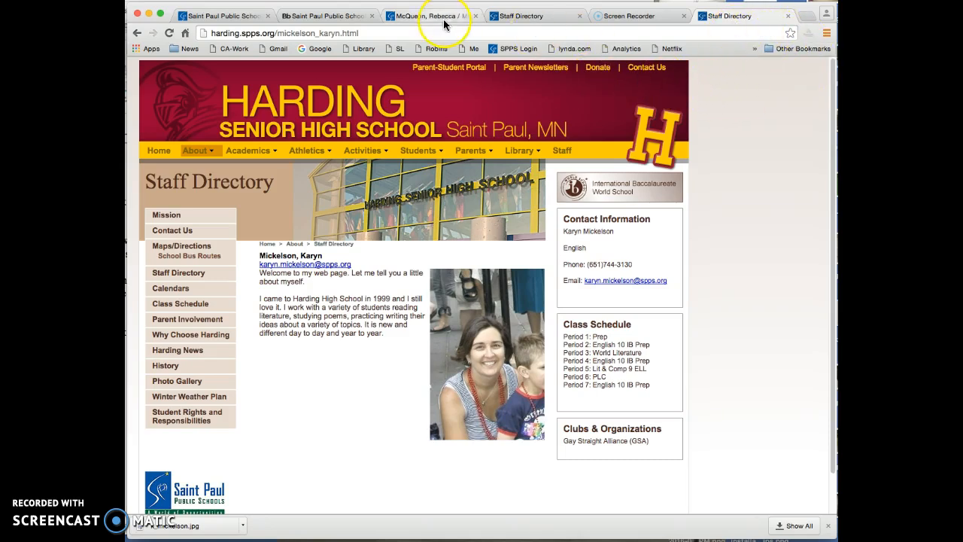
{"action": "left_click", "coordinate": [332, 16]}
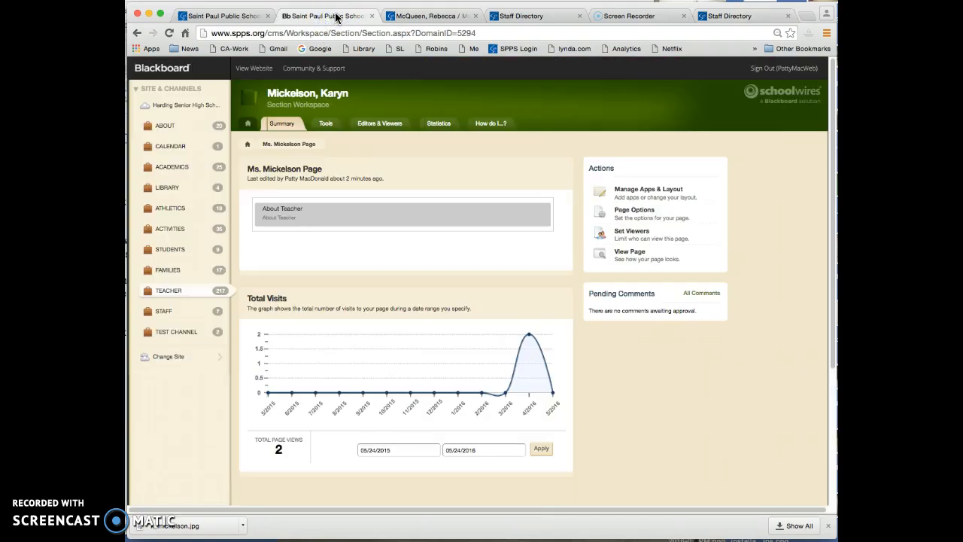
Change the teacher page's layout to Right Sidebar (Simple) and remove the About Teacher app.
{"action": "left_click", "coordinate": [634, 194]}
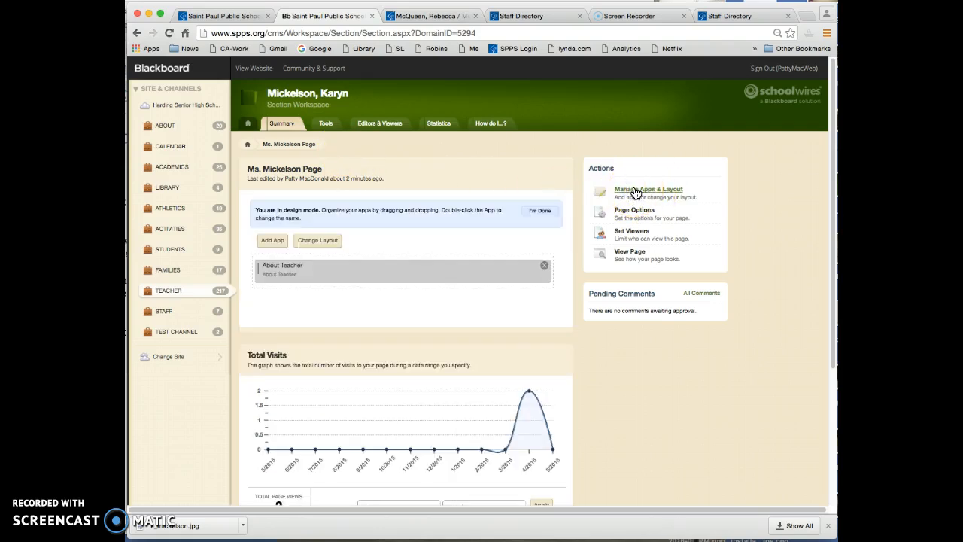
{"action": "left_click", "coordinate": [322, 242]}
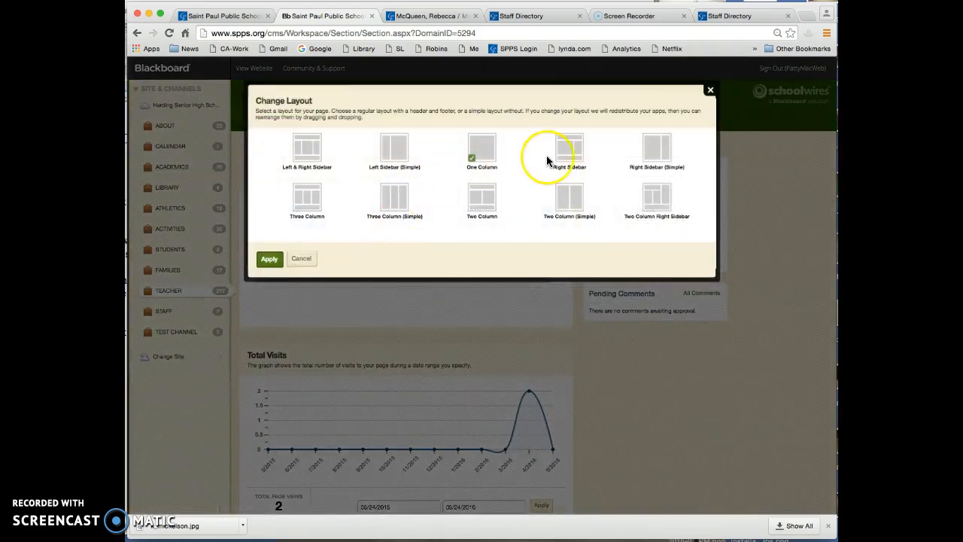
{"action": "left_click", "coordinate": [659, 153]}
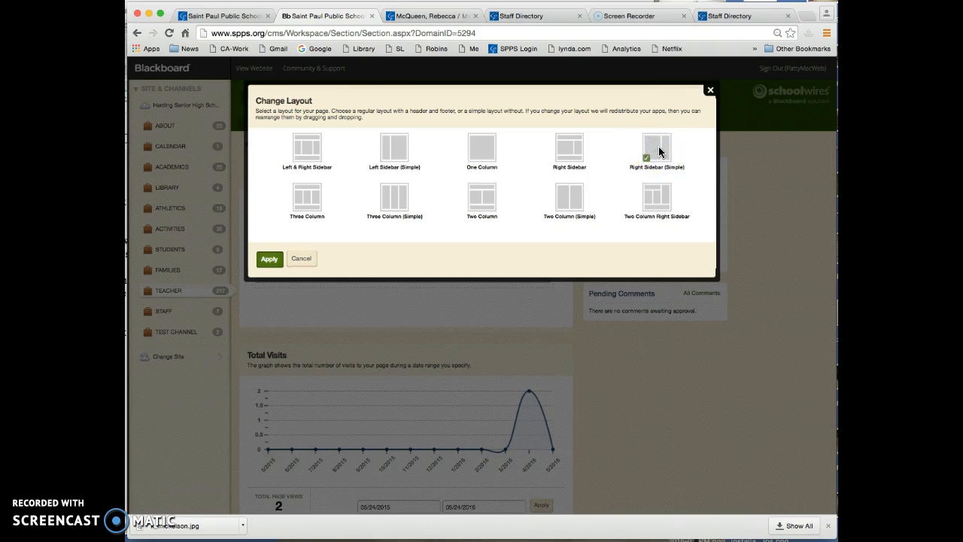
{"action": "left_click", "coordinate": [269, 260]}
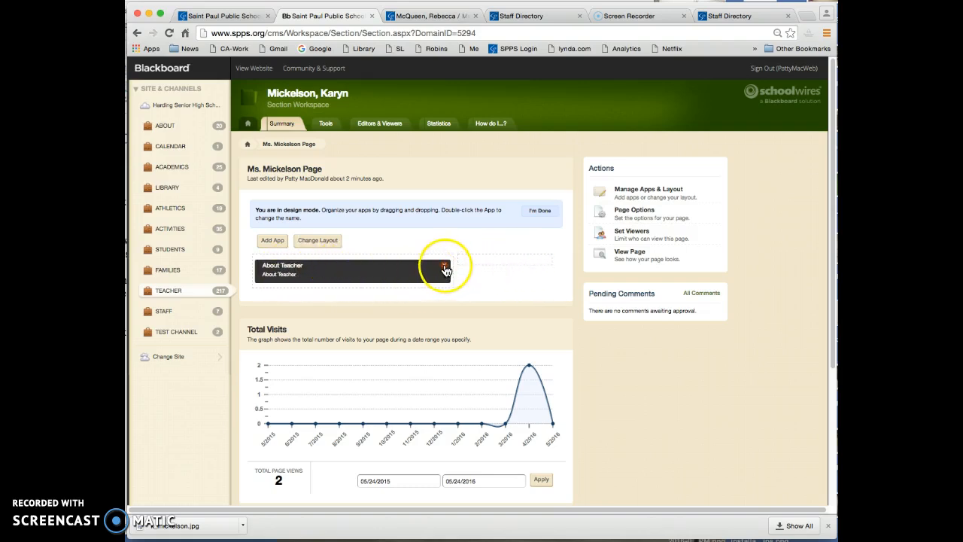
{"action": "left_click", "coordinate": [444, 268]}
{"action": "left_click", "coordinate": [533, 257]}
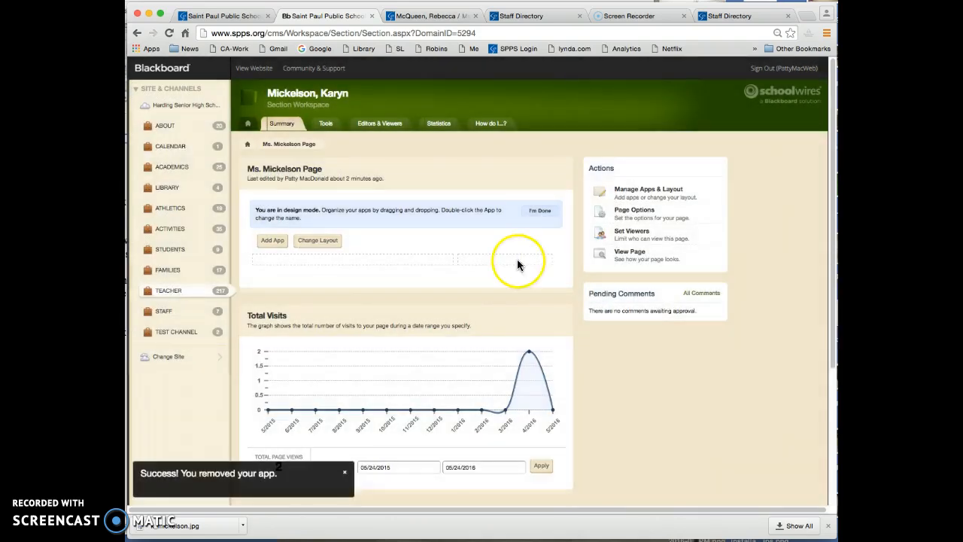
Add a new Heading app called "Name" to the teacher page.
{"action": "left_click", "coordinate": [273, 240]}
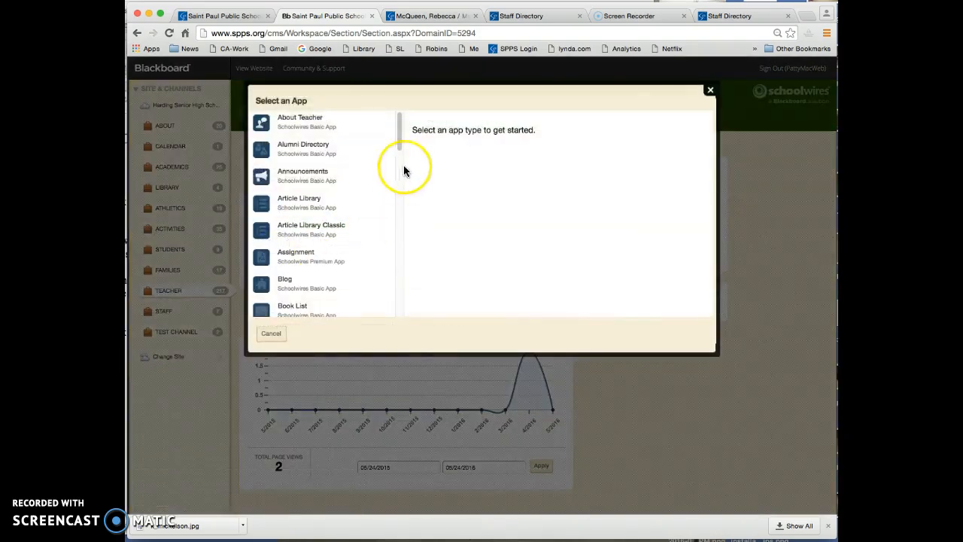
{"action": "left_click_drag", "start_coordinate": [397, 125], "coordinate": [393, 198]}
{"action": "left_click", "coordinate": [290, 275]}
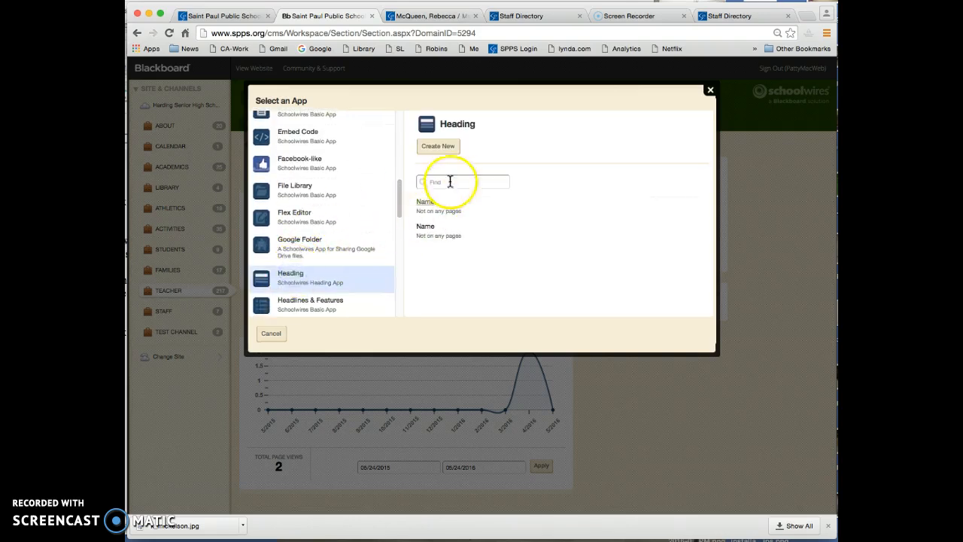
{"action": "left_click", "coordinate": [438, 146]}
{"action": "left_click", "coordinate": [580, 186]}
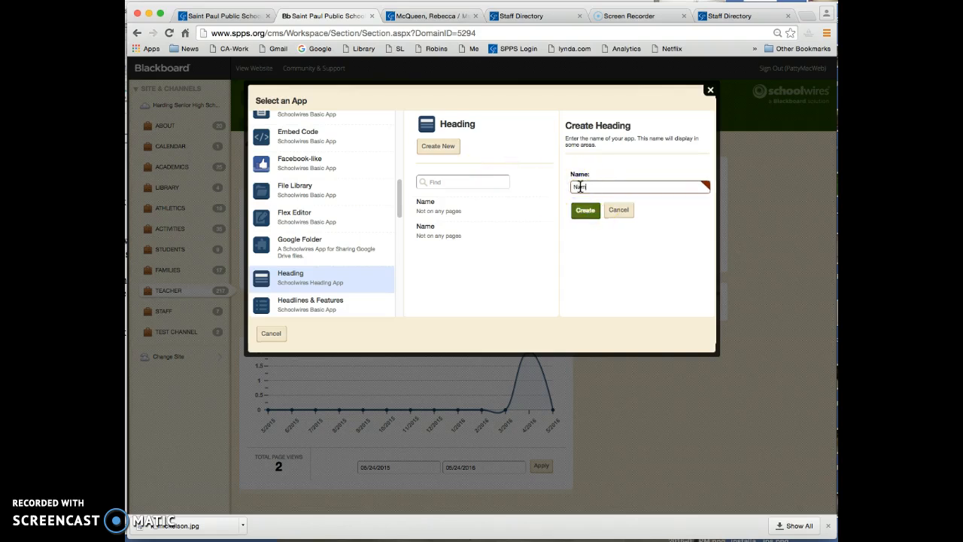
{"action": "left_click", "coordinate": [585, 211]}
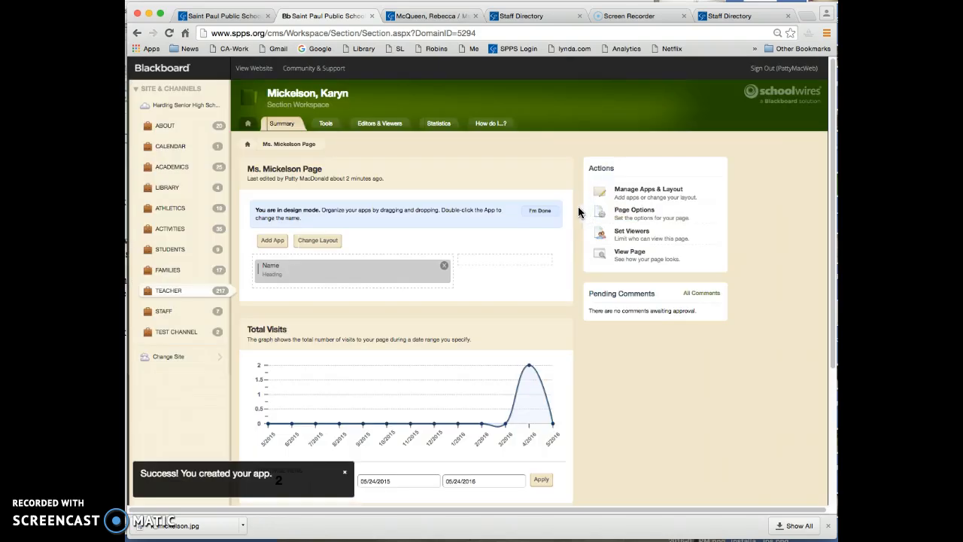
Add a new Content app called "About" to the teacher page.
{"action": "left_click", "coordinate": [271, 243]}
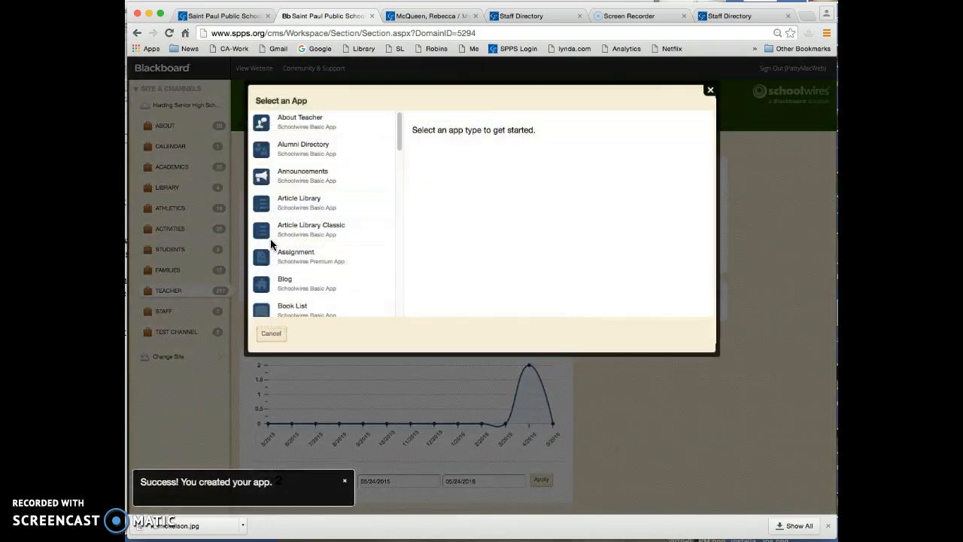
{"action": "left_click_drag", "start_coordinate": [397, 138], "coordinate": [397, 165]}
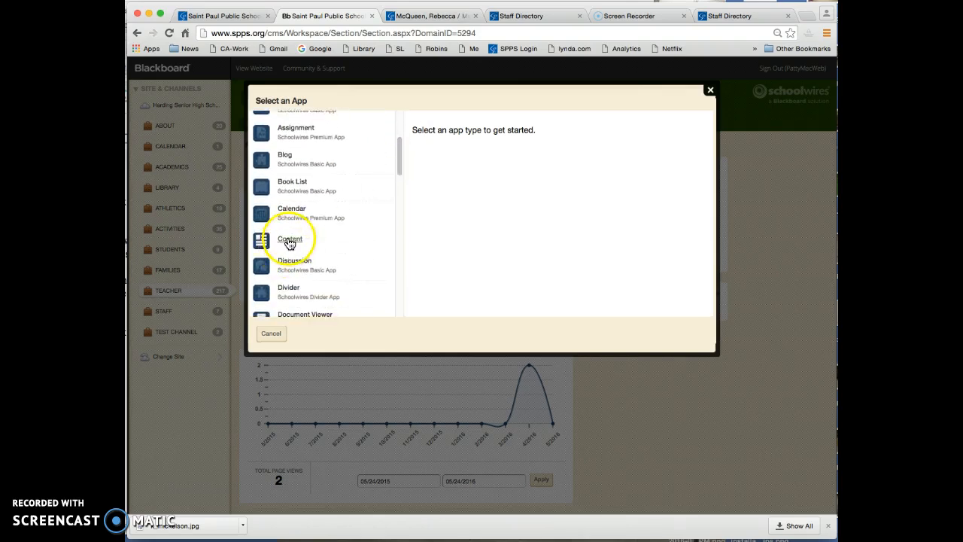
{"action": "left_click", "coordinate": [290, 240]}
{"action": "left_click", "coordinate": [438, 147]}
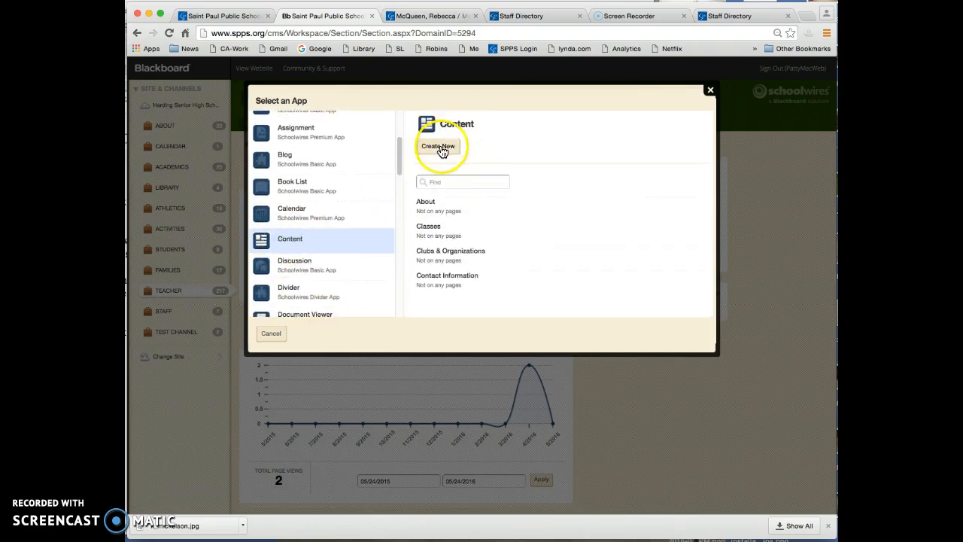
{"action": "left_click", "coordinate": [581, 186]}
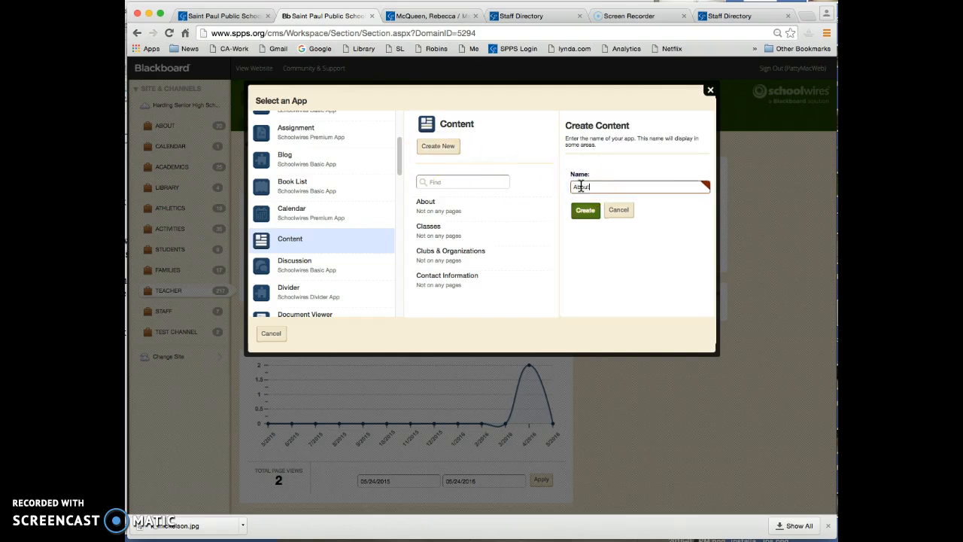
{"action": "left_click", "coordinate": [585, 210]}
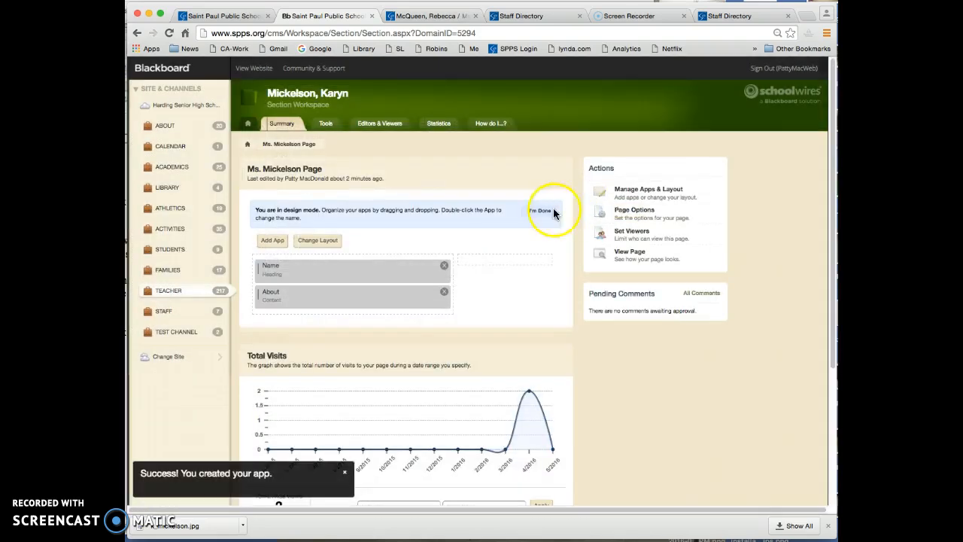
Add a new Content app called "Contact Information" to the teacher page.
{"action": "left_click", "coordinate": [272, 240]}
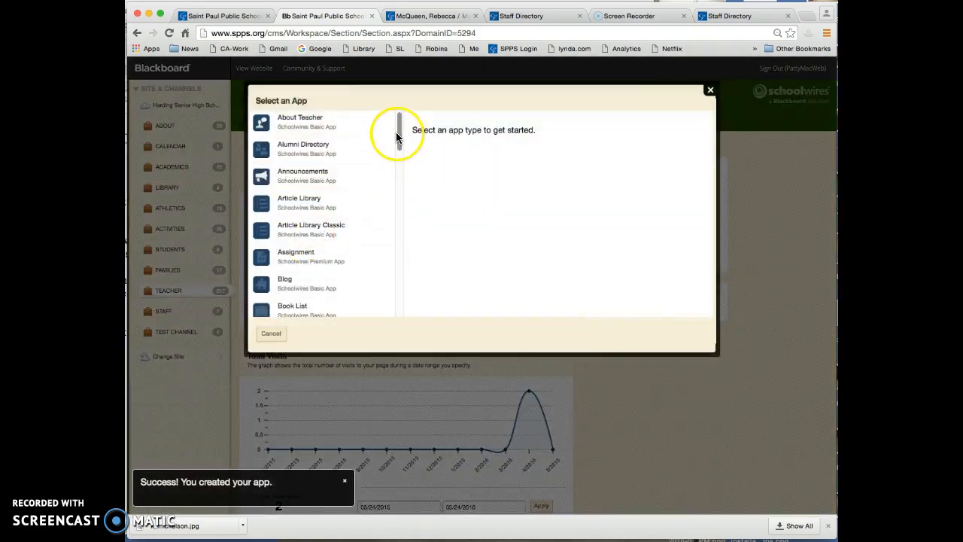
{"action": "left_click_drag", "start_coordinate": [395, 129], "coordinate": [396, 155]}
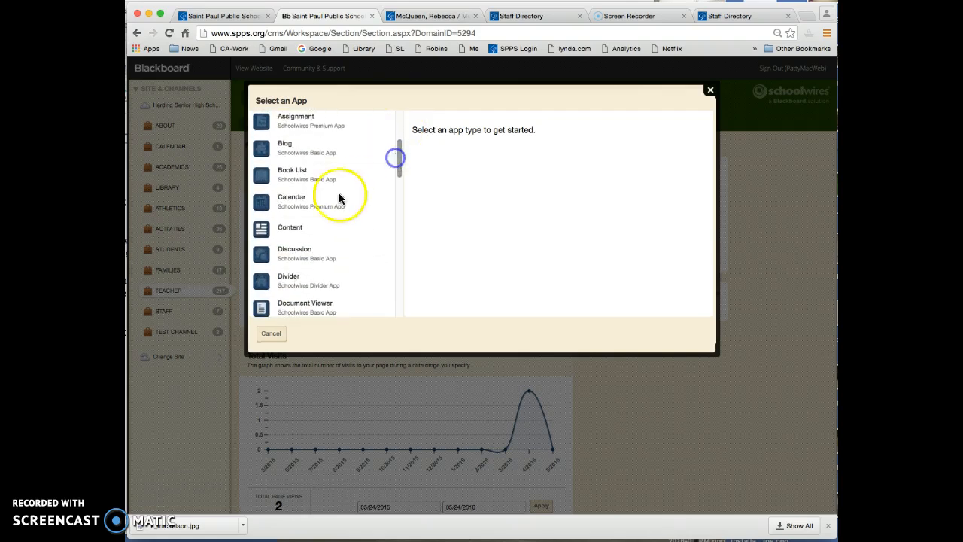
{"action": "left_click", "coordinate": [295, 229]}
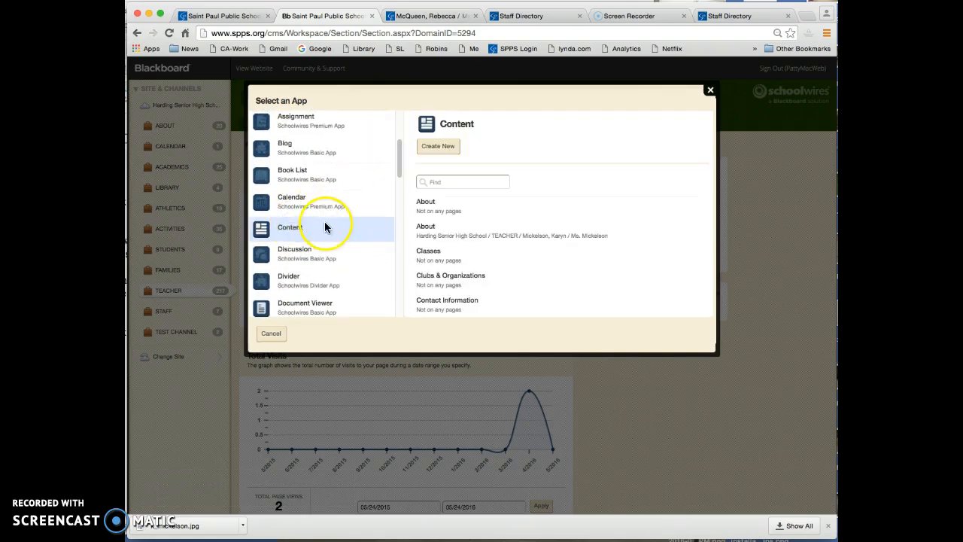
{"action": "left_click", "coordinate": [439, 149]}
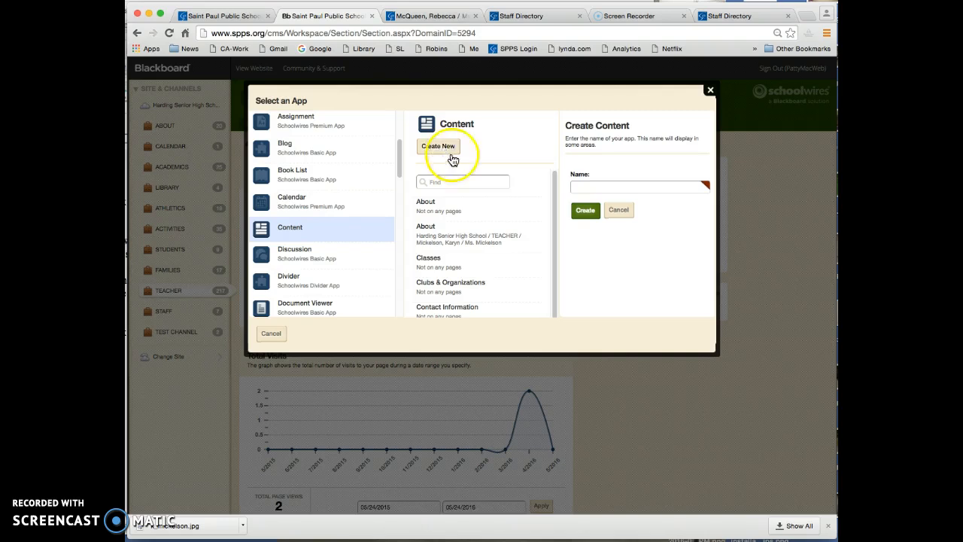
{"action": "left_click", "coordinate": [581, 186]}
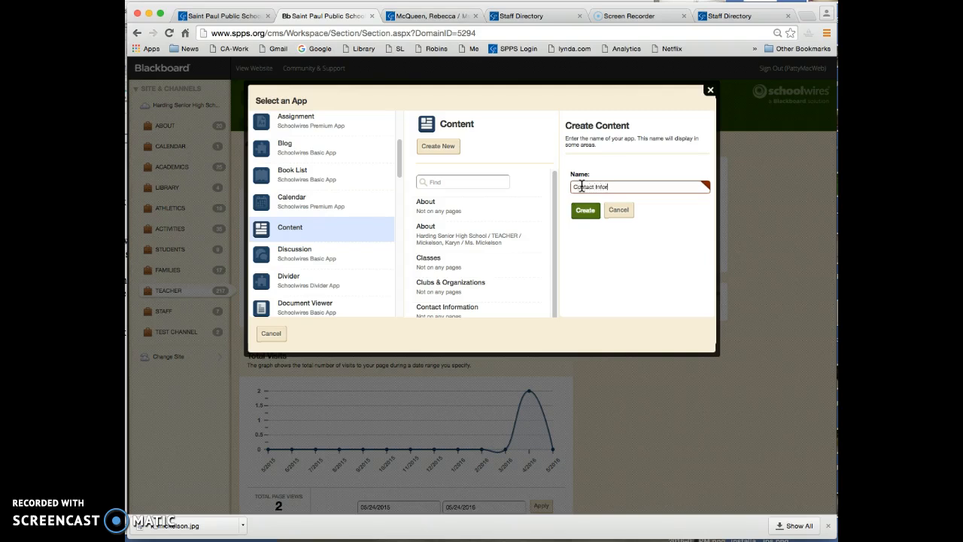
{"action": "left_click", "coordinate": [585, 210]}
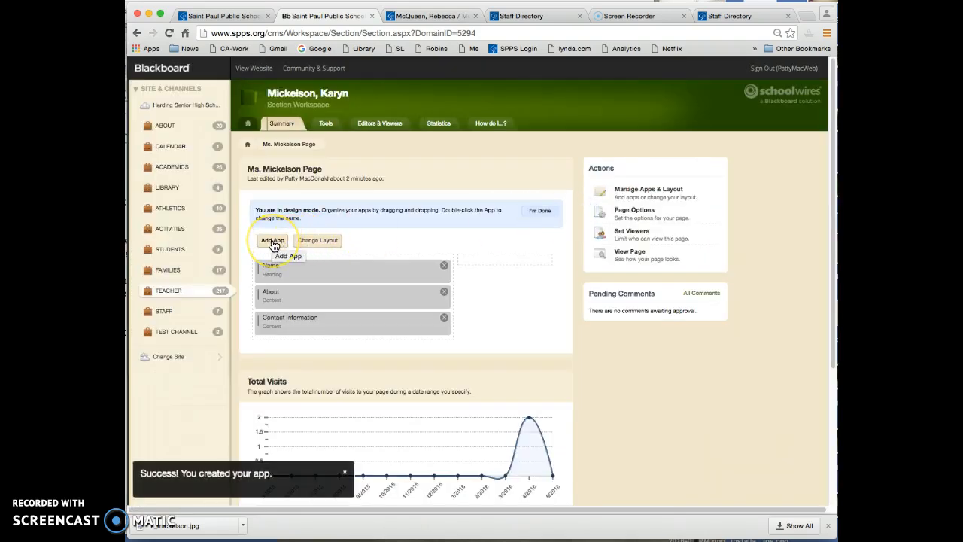
Add a new Content app called "Classes" to the teacher page.
{"action": "left_click", "coordinate": [273, 241]}
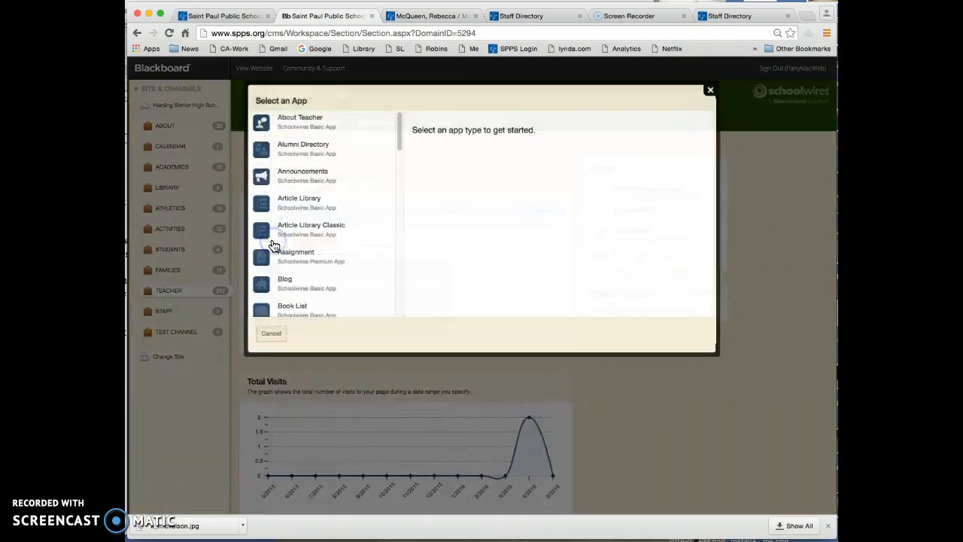
{"action": "left_click_drag", "start_coordinate": [400, 142], "coordinate": [396, 171]}
{"action": "left_click", "coordinate": [294, 211]}
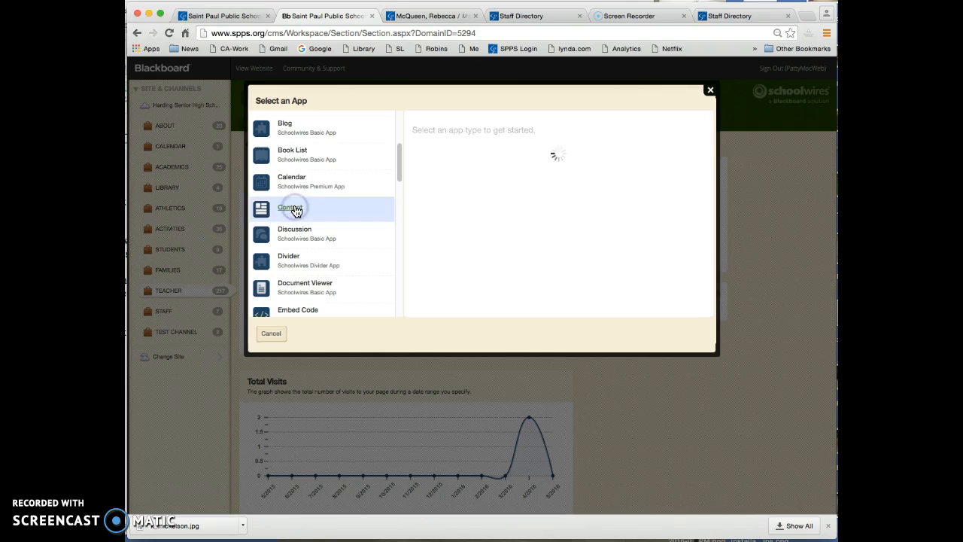
{"action": "left_click", "coordinate": [438, 148]}
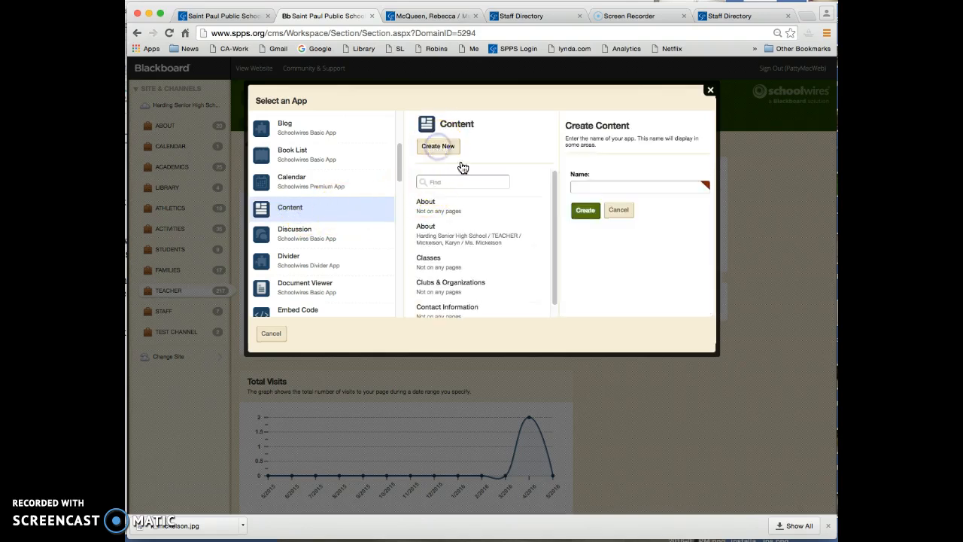
{"action": "left_click", "coordinate": [579, 188]}
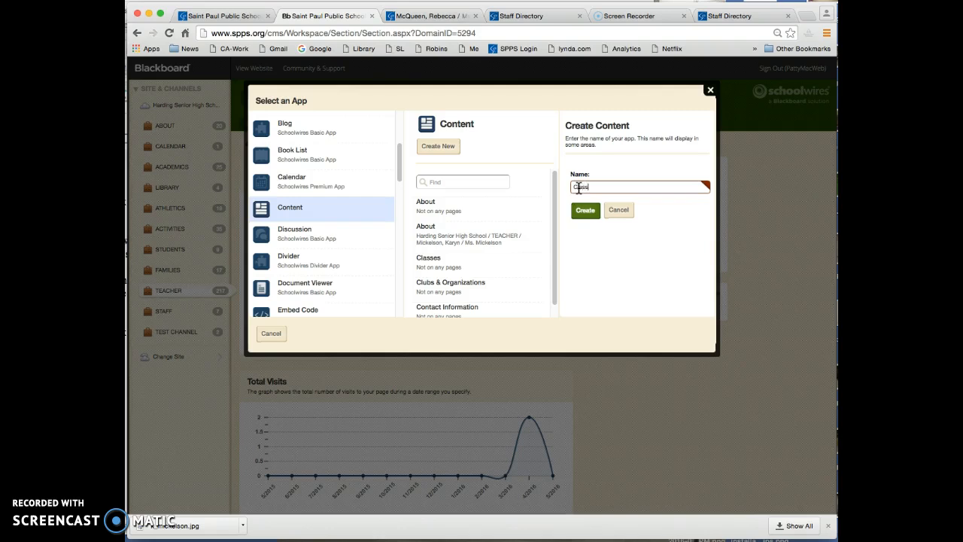
{"action": "left_click", "coordinate": [586, 210]}
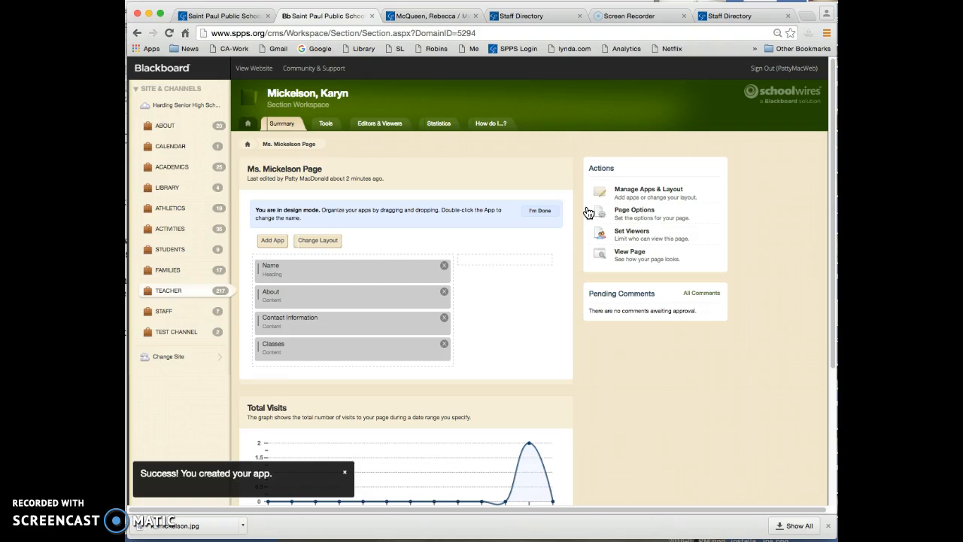
Add a new Content app called "Clubs & Organizations" to the teacher page.
{"action": "left_click", "coordinate": [272, 240]}
{"action": "left_click_drag", "start_coordinate": [399, 134], "coordinate": [394, 159]}
{"action": "left_click", "coordinate": [291, 239]}
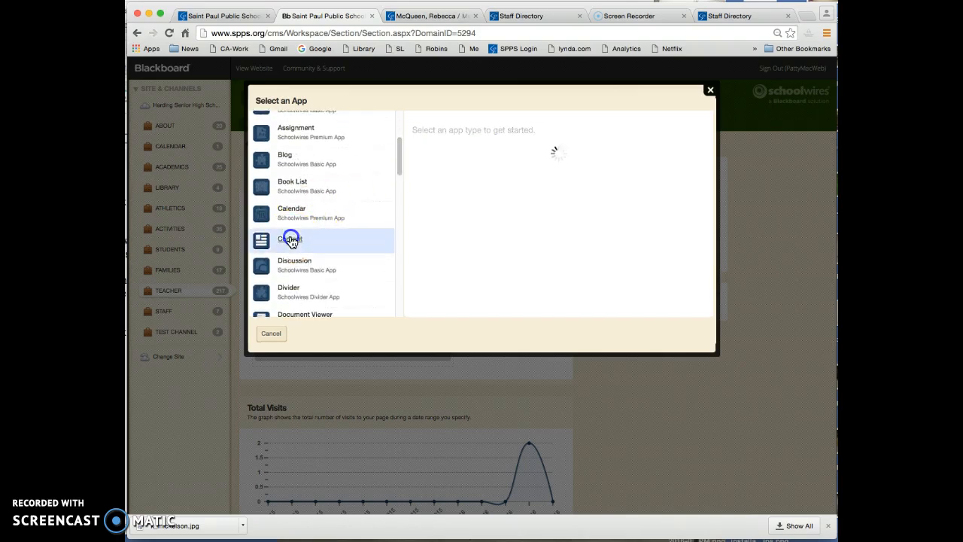
{"action": "left_click", "coordinate": [441, 146]}
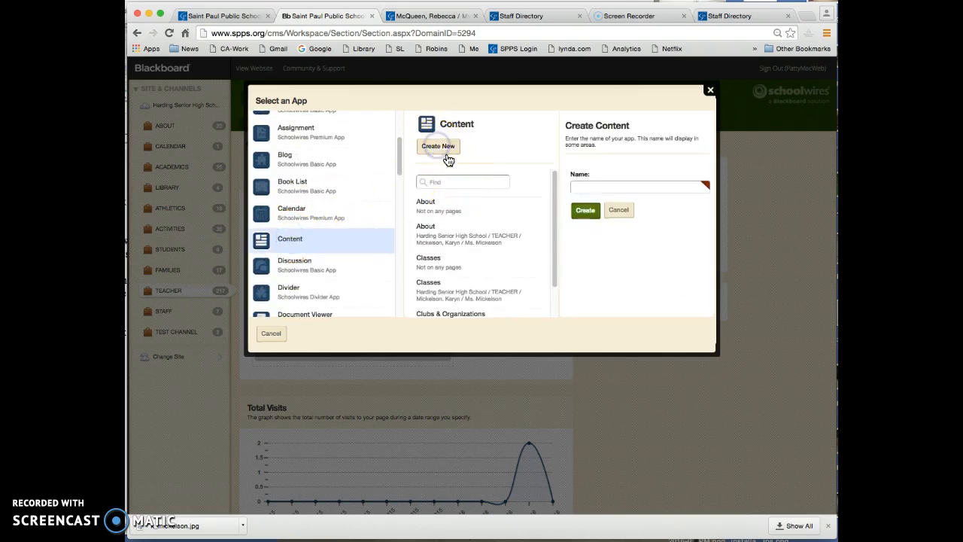
{"action": "left_click", "coordinate": [585, 187]}
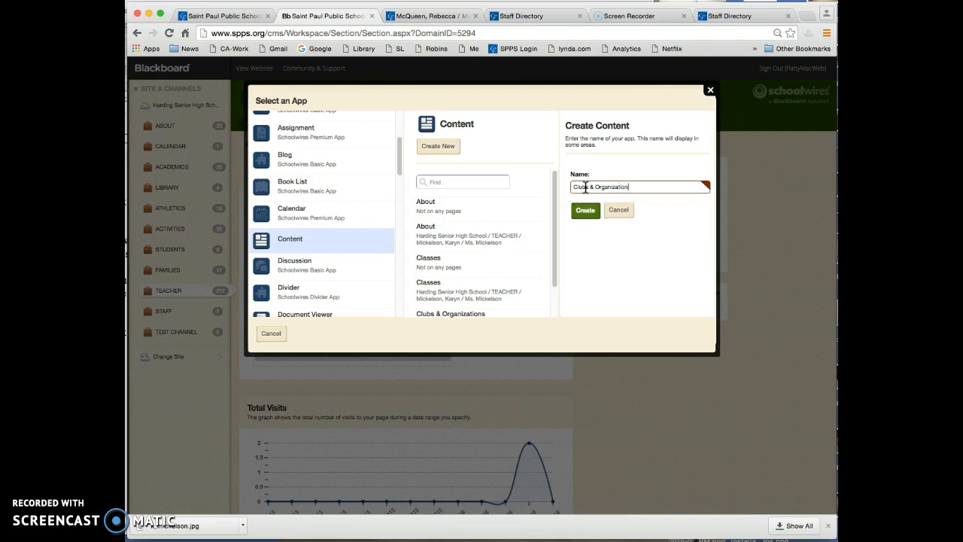
{"action": "left_click", "coordinate": [585, 209]}
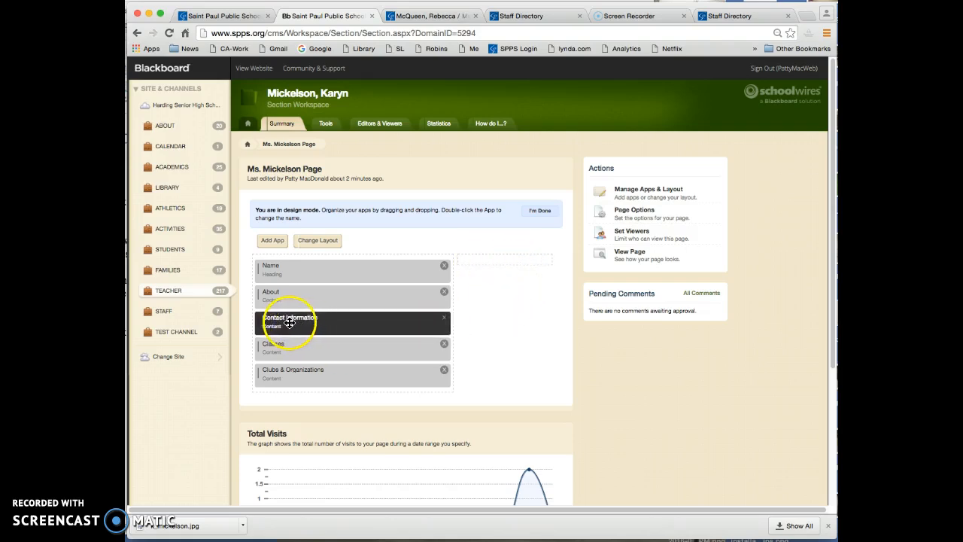
Move the Contact Information, Classes and Clubs & Organizations apps, in that order, into the page's right sidebar column and finish design mode.
{"action": "left_click_drag", "start_coordinate": [316, 325], "coordinate": [498, 264]}
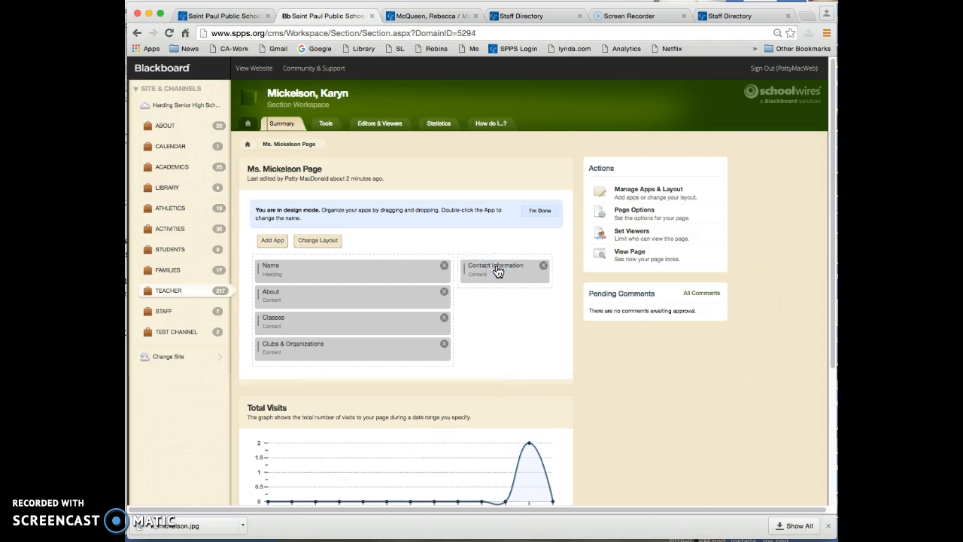
{"action": "left_click_drag", "start_coordinate": [313, 325], "coordinate": [493, 286]}
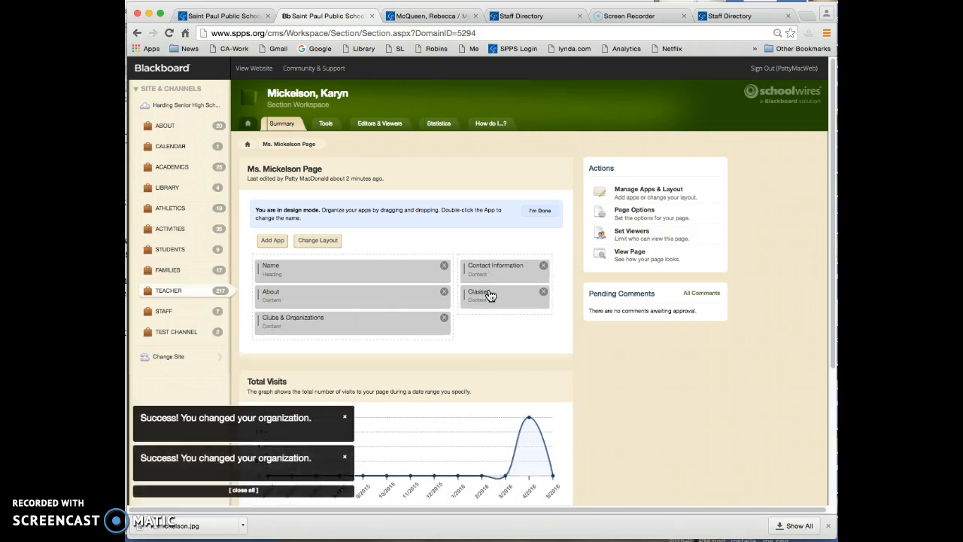
{"action": "left_click_drag", "start_coordinate": [280, 323], "coordinate": [482, 294]}
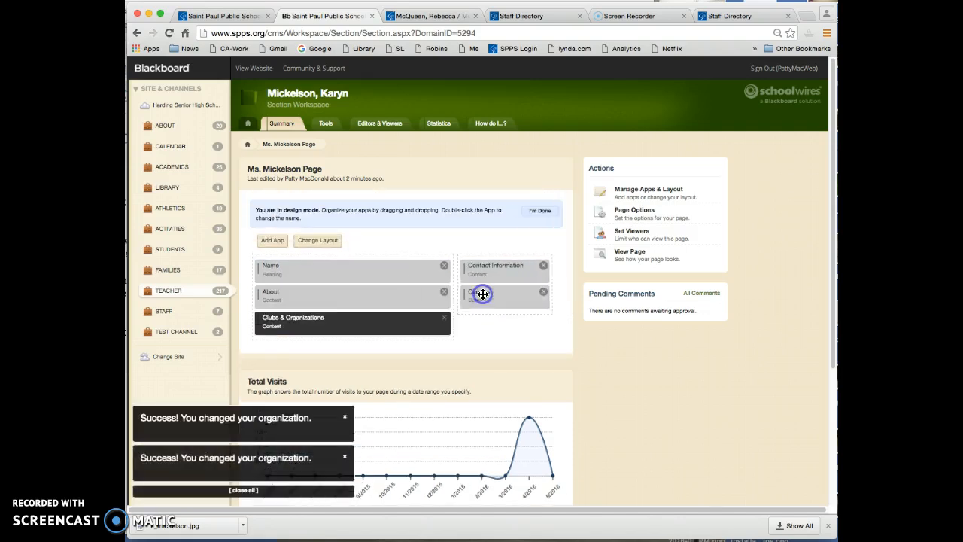
{"action": "left_click_drag", "start_coordinate": [292, 318], "coordinate": [510, 304]}
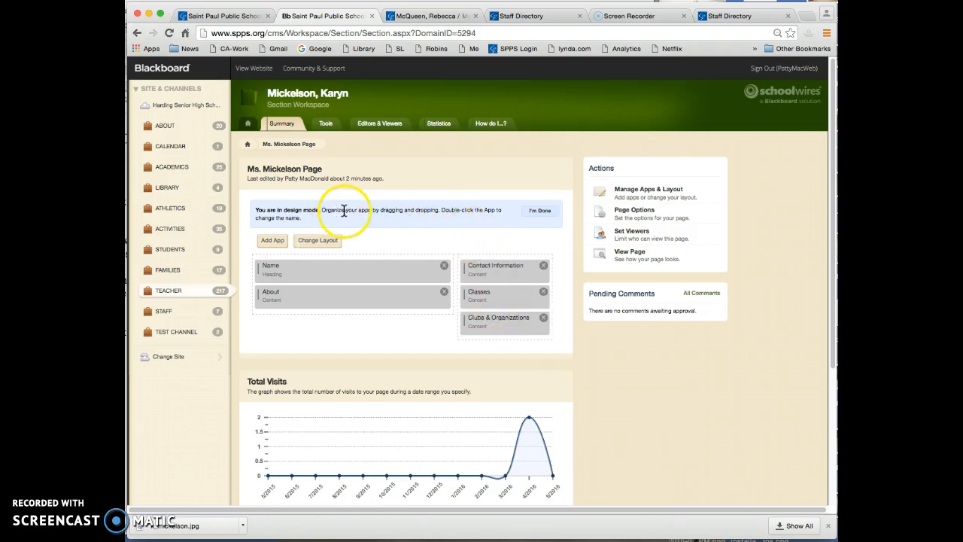
{"action": "left_click", "coordinate": [540, 214]}
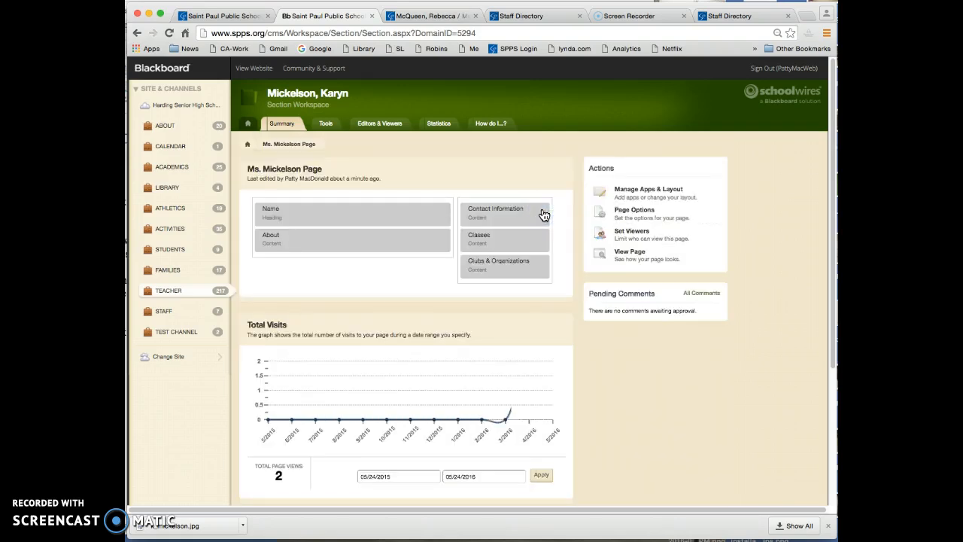
Fill in the Name app's heading with the teacher's full name at size Title(H1) and save it.
{"action": "left_click", "coordinate": [337, 218]}
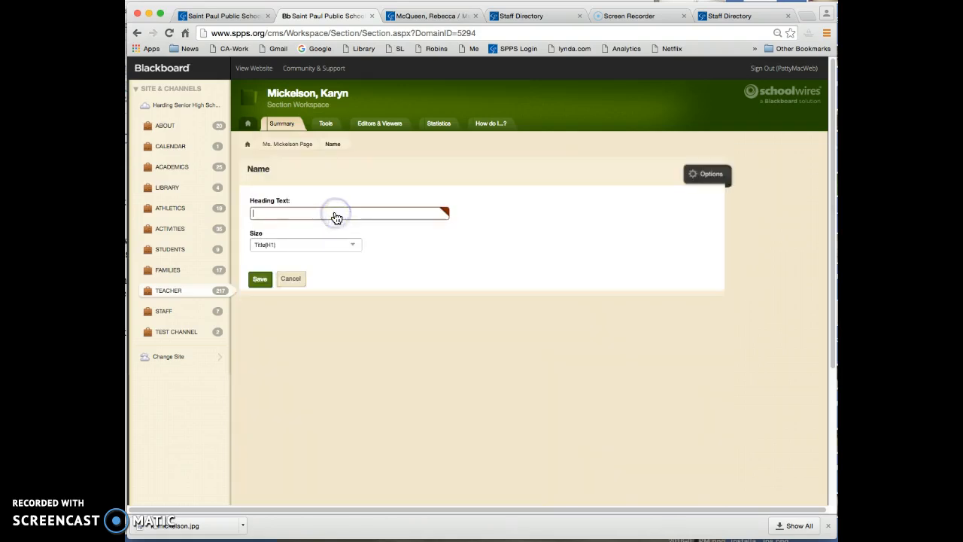
{"action": "left_click", "coordinate": [266, 213]}
{"action": "left_click", "coordinate": [280, 250]}
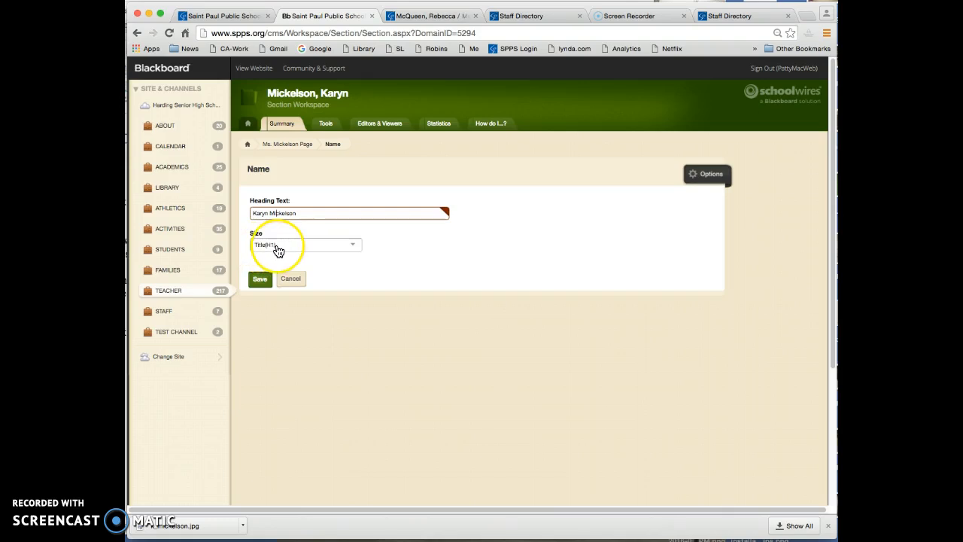
{"action": "left_click", "coordinate": [353, 246]}
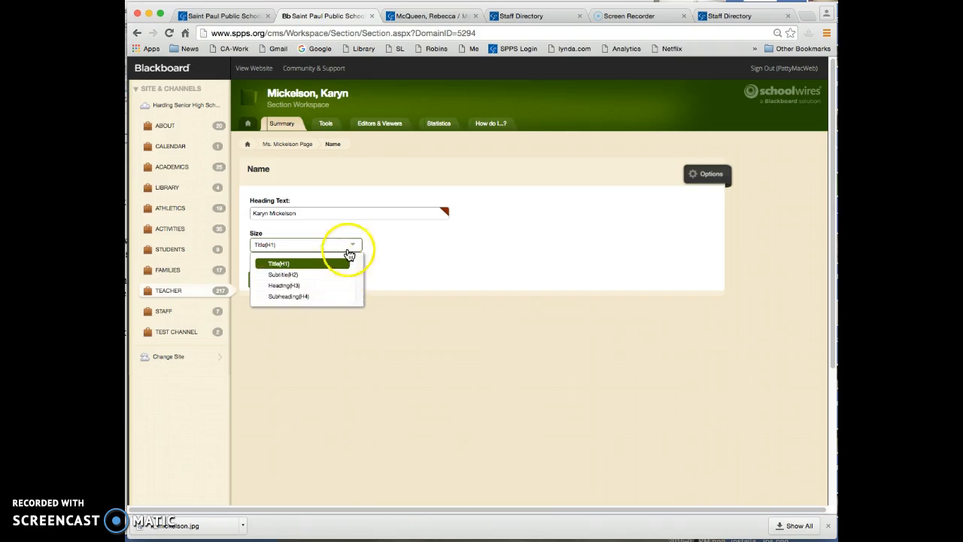
{"action": "left_click", "coordinate": [301, 244]}
{"action": "left_click", "coordinate": [259, 280]}
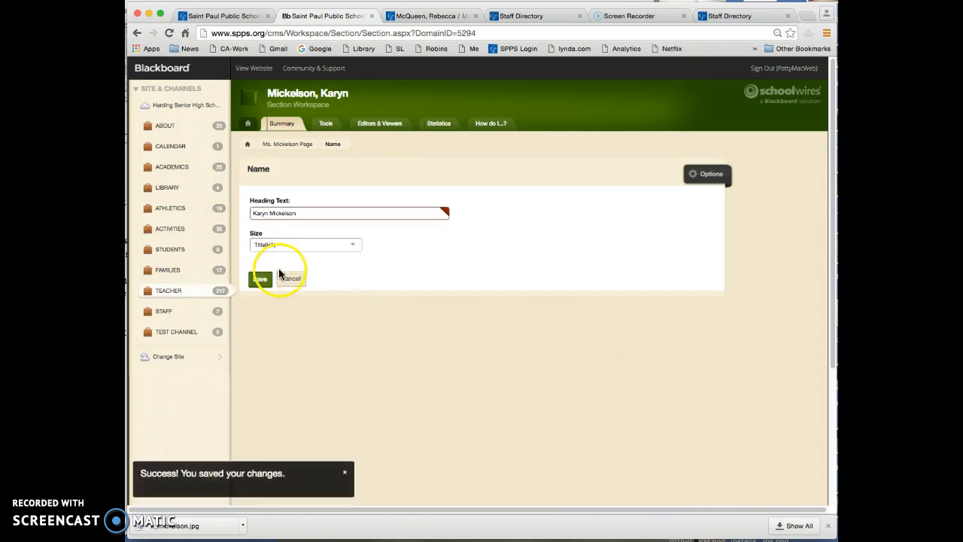
Open the About app for editing and copy the two welcome paragraphs from the old staff directory page.
{"action": "left_click", "coordinate": [291, 146]}
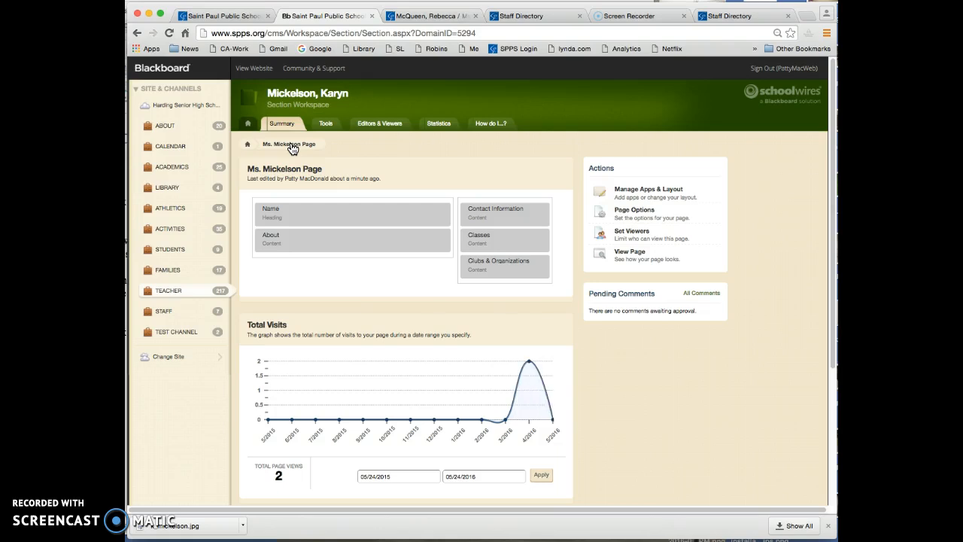
{"action": "left_click", "coordinate": [294, 237]}
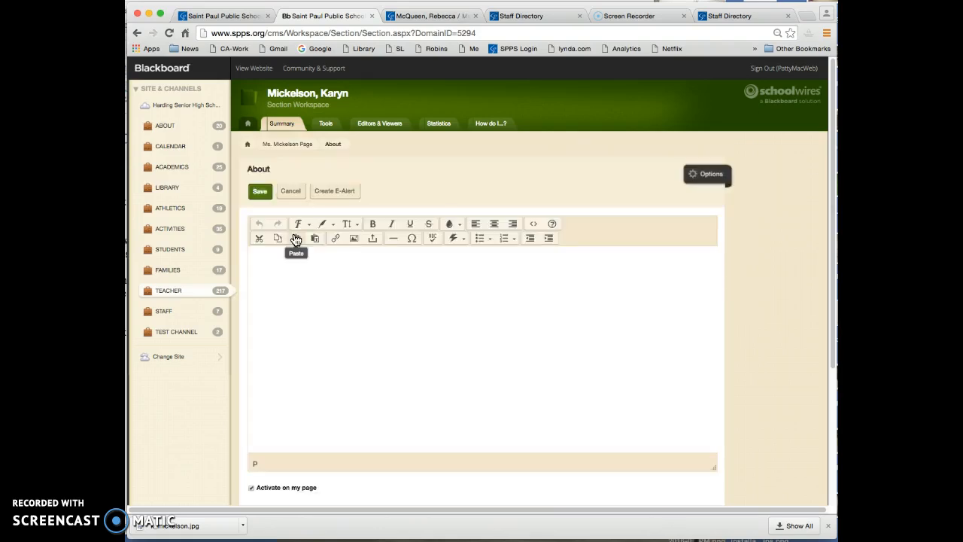
{"action": "left_click", "coordinate": [722, 16]}
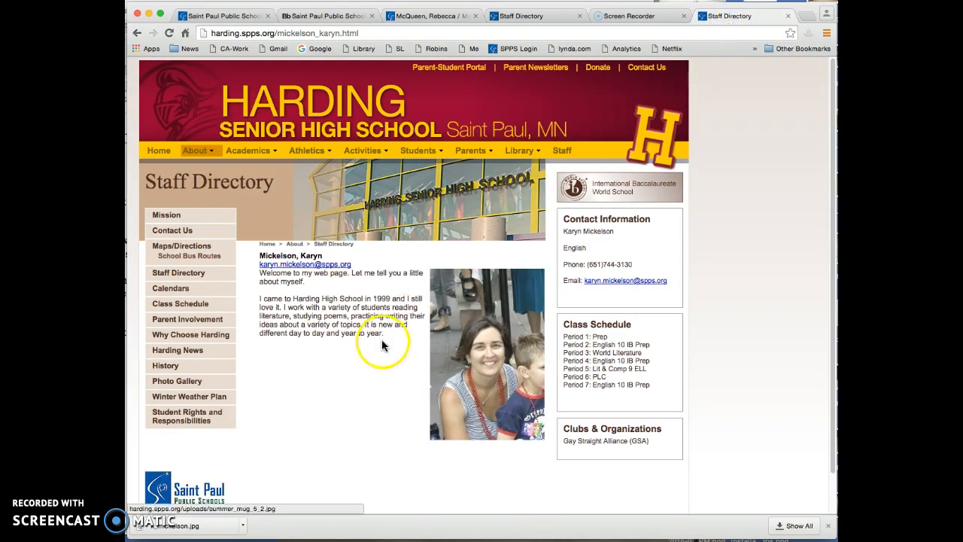
{"action": "left_click_drag", "start_coordinate": [389, 336], "coordinate": [262, 275]}
{"action": "key", "text": "super+c"}
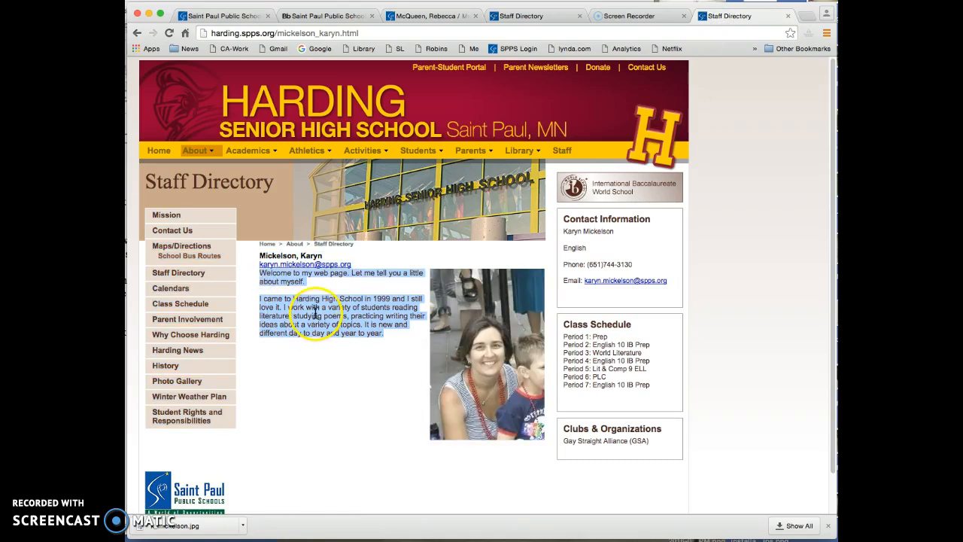
{"action": "right_click", "coordinate": [318, 315]}
{"action": "left_click", "coordinate": [339, 337]}
Paste the copied welcome text into the About app's editor in Site Manager.
{"action": "left_click", "coordinate": [325, 16]}
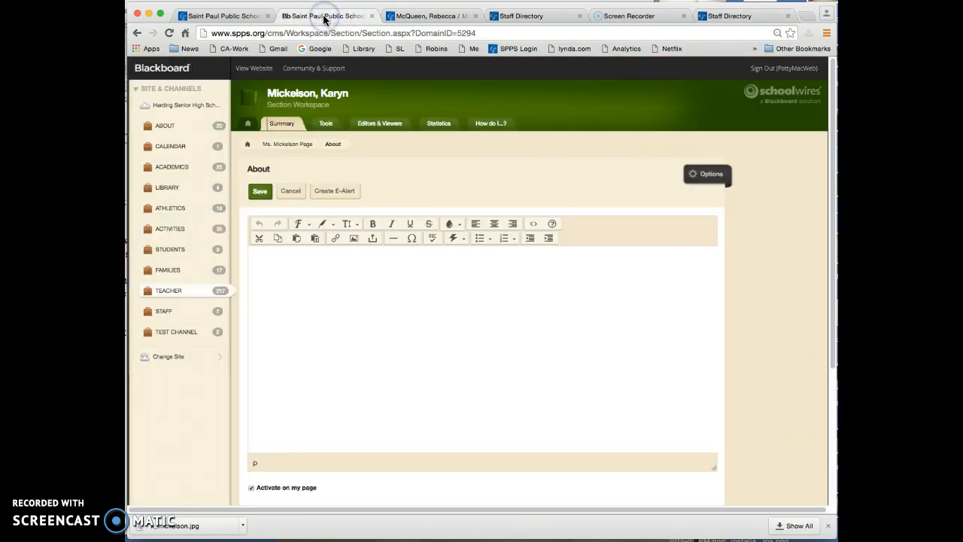
{"action": "left_click", "coordinate": [258, 255]}
{"action": "right_click", "coordinate": [258, 255]}
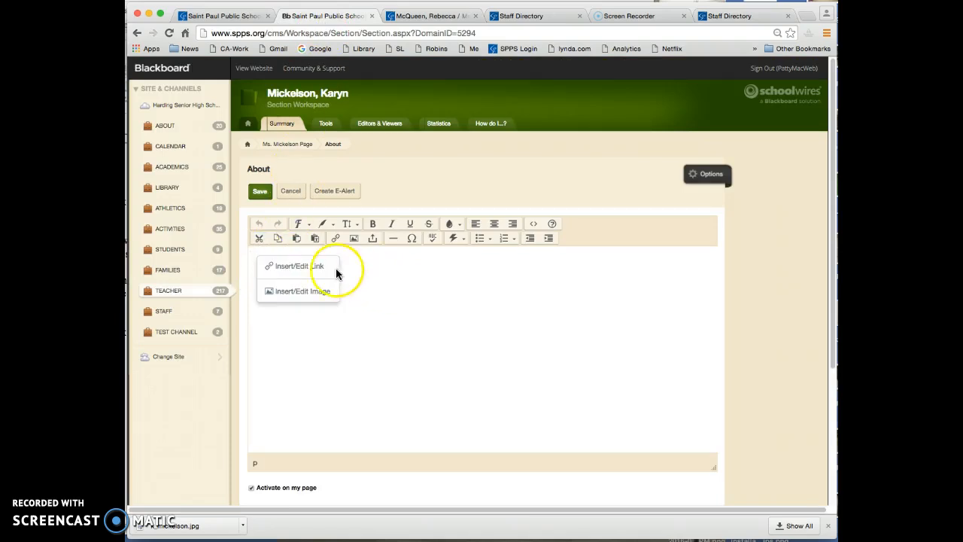
{"action": "left_click", "coordinate": [255, 257]}
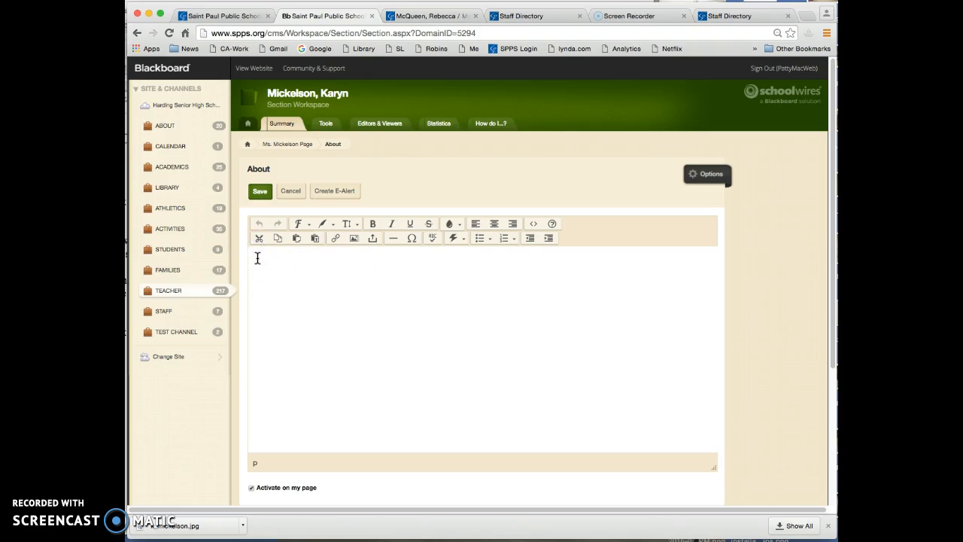
{"action": "key", "text": "super+v"}
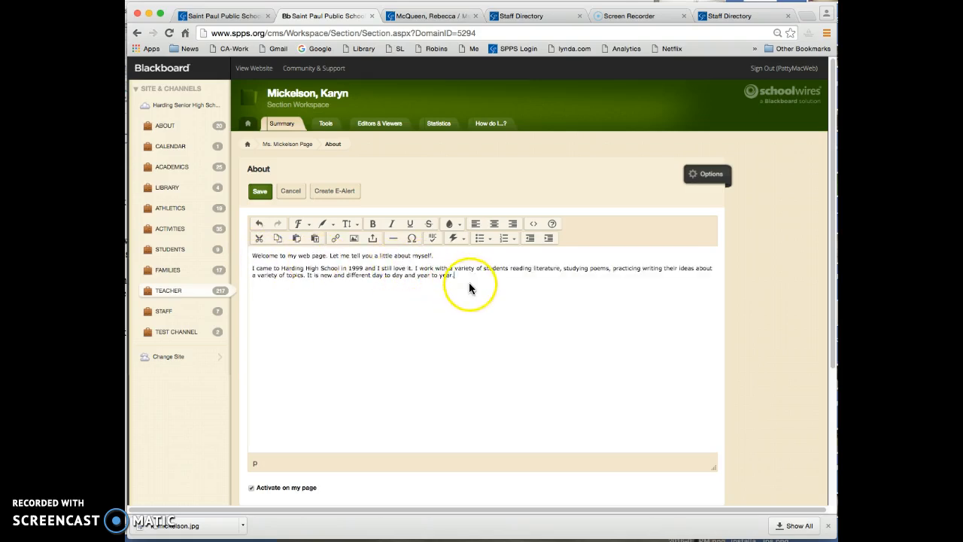
Set the font size of all the pasted About text to "smaller".
{"action": "left_click_drag", "start_coordinate": [459, 276], "coordinate": [254, 256]}
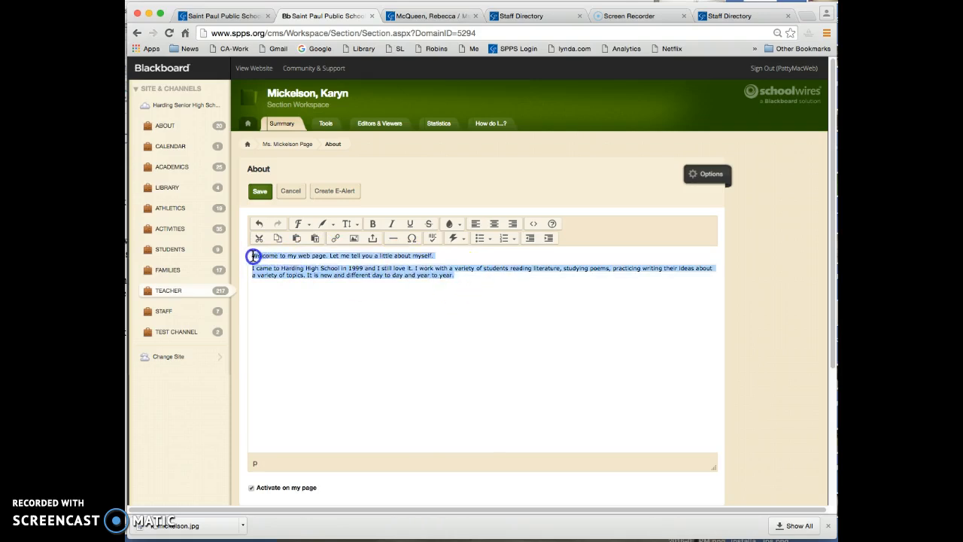
{"action": "left_click", "coordinate": [333, 228]}
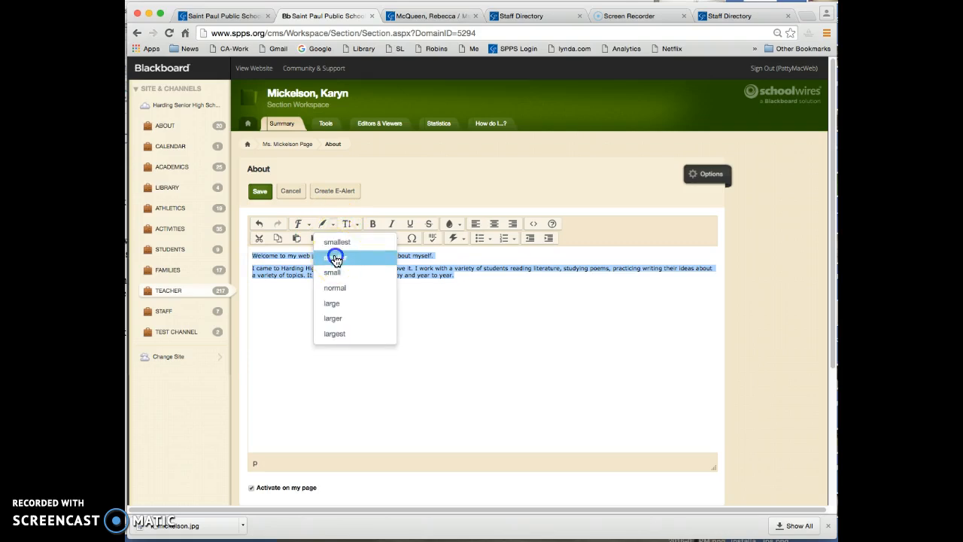
{"action": "left_click", "coordinate": [335, 257]}
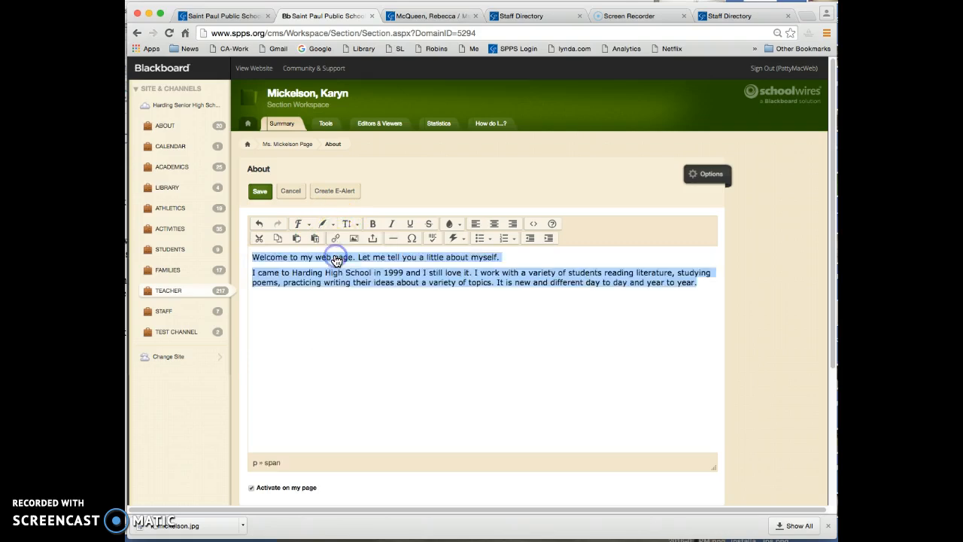
Upload the teacher's photo from the _staff folder at the start of the About text, using Thumbnail Size (150px width).
{"action": "left_click", "coordinate": [253, 257]}
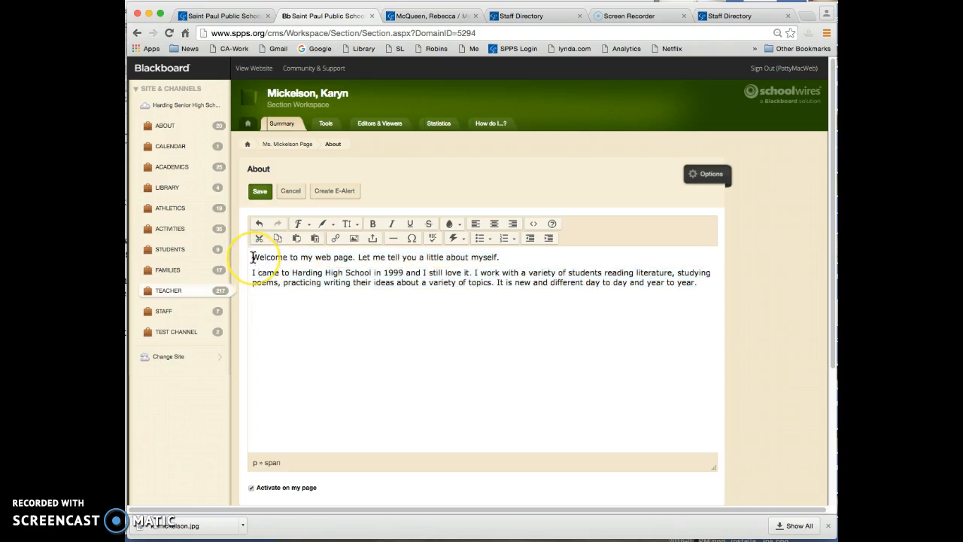
{"action": "left_click", "coordinate": [353, 240]}
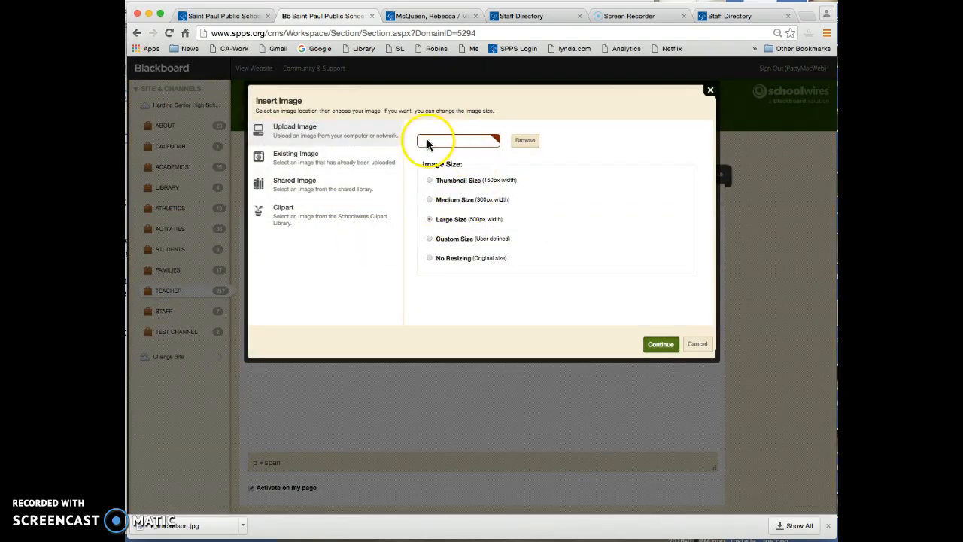
{"action": "left_click", "coordinate": [526, 143]}
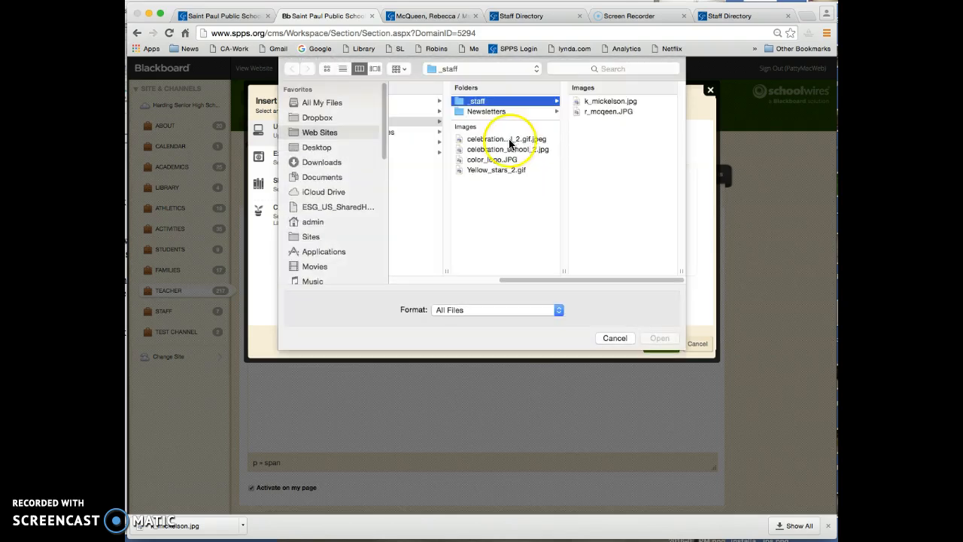
{"action": "left_click", "coordinate": [606, 101]}
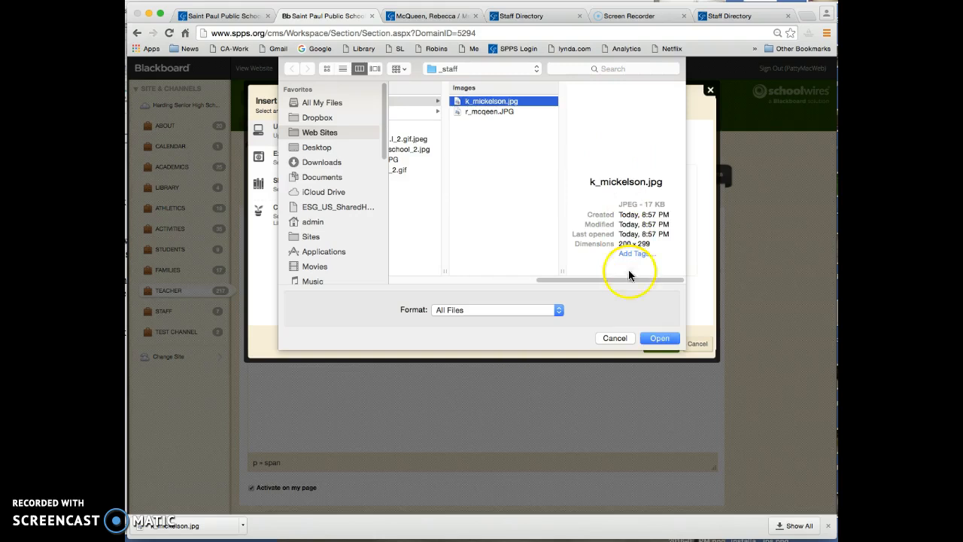
{"action": "left_click", "coordinate": [661, 338]}
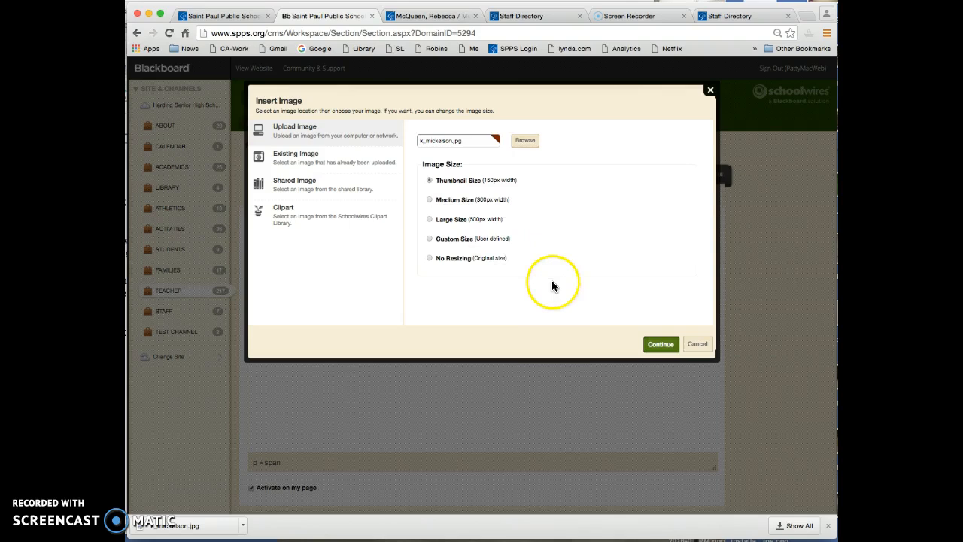
{"action": "left_click", "coordinate": [659, 346]}
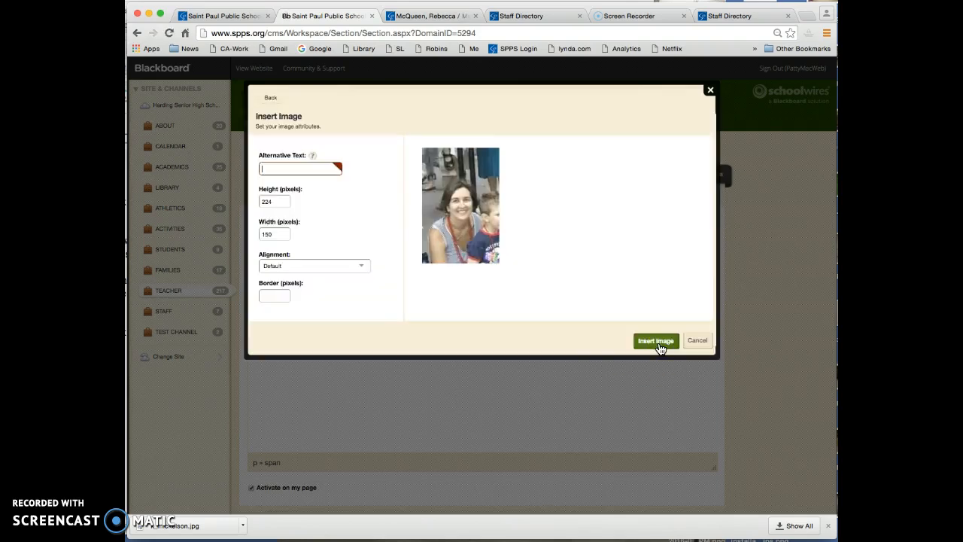
Insert the photo with the teacher's full name as alternative text, Right alignment and a 2-pixel border, and save the About app.
{"action": "left_click", "coordinate": [264, 168]}
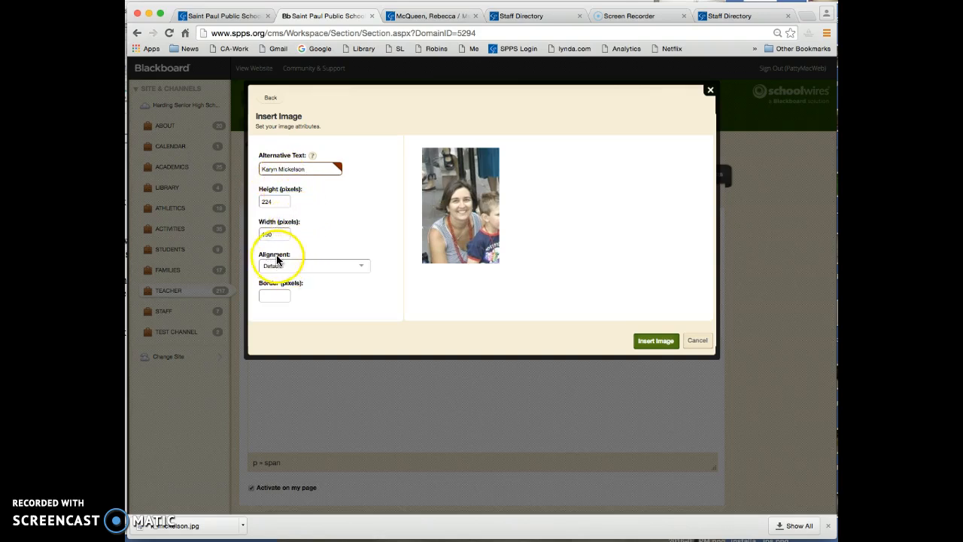
{"action": "left_click", "coordinate": [362, 268]}
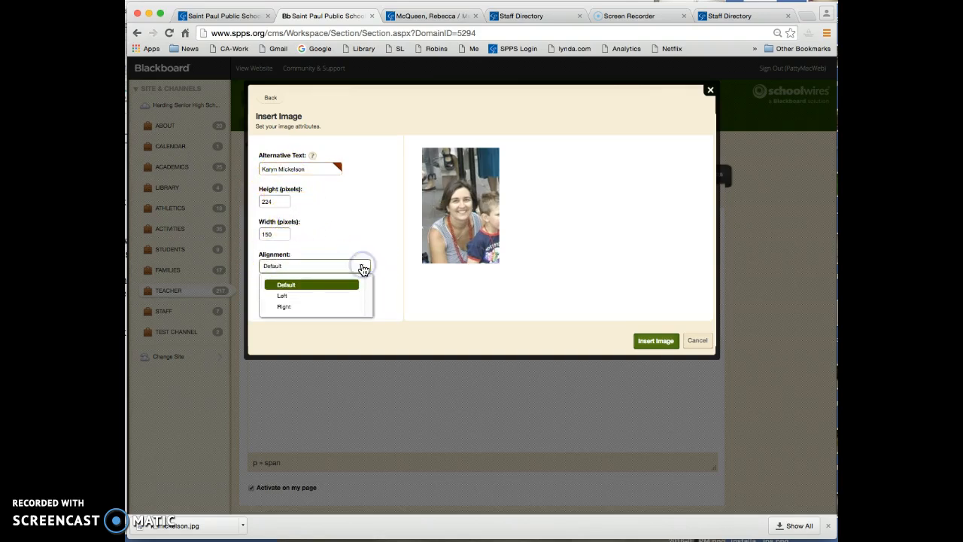
{"action": "left_click", "coordinate": [301, 308]}
{"action": "left_click", "coordinate": [269, 295]}
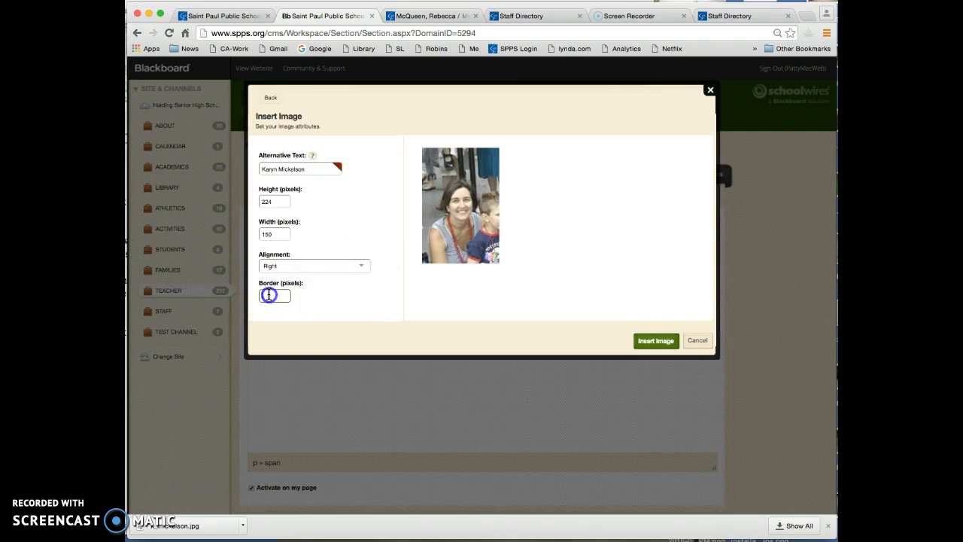
{"action": "left_click", "coordinate": [284, 297]}
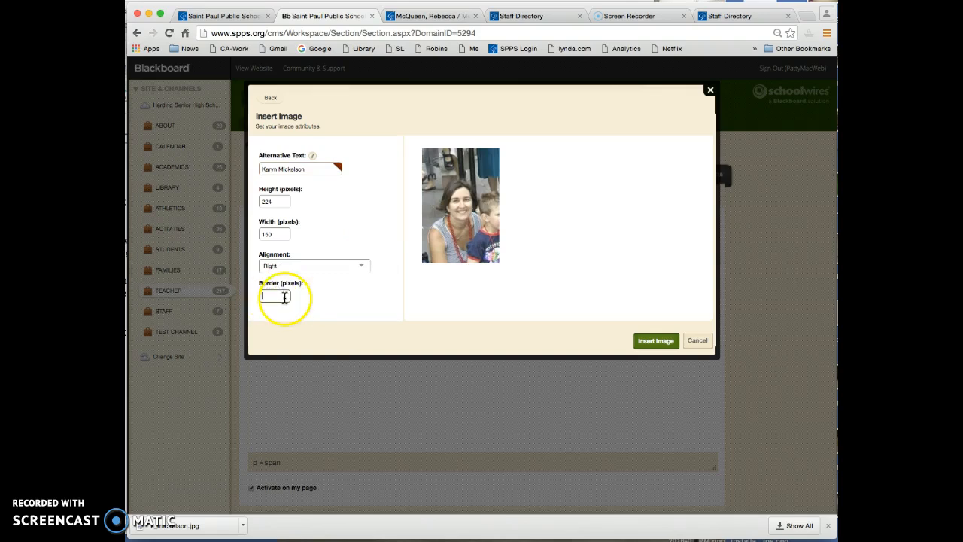
{"action": "type", "text": "2"}
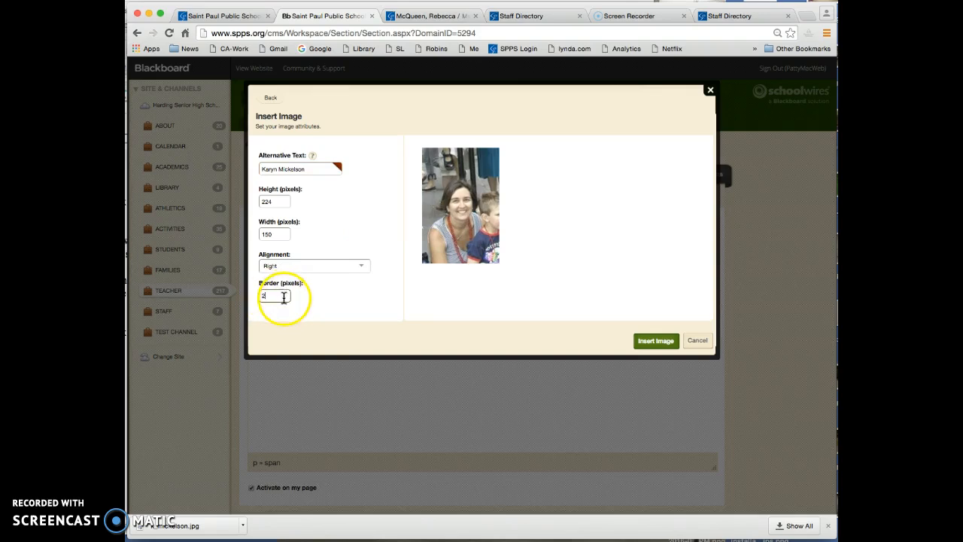
{"action": "left_click", "coordinate": [656, 343]}
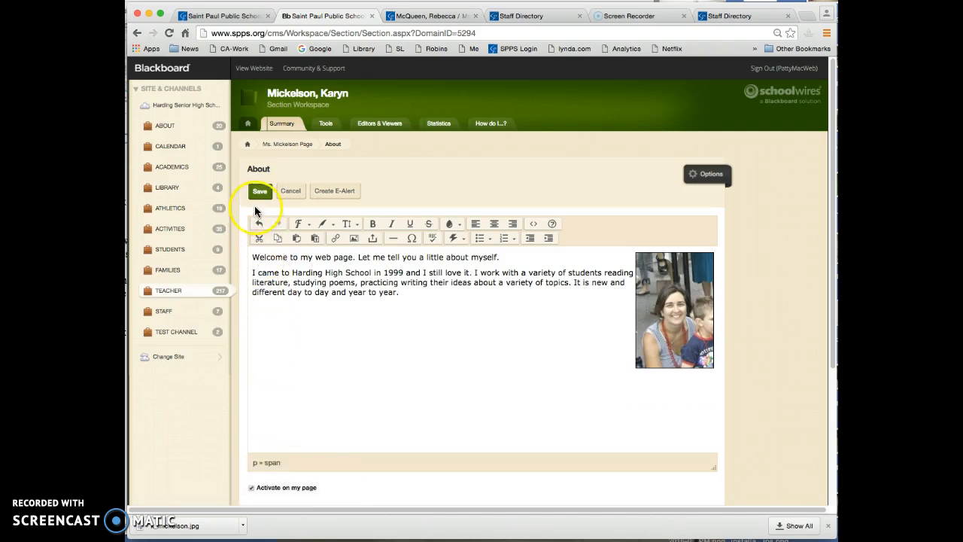
{"action": "left_click", "coordinate": [257, 195]}
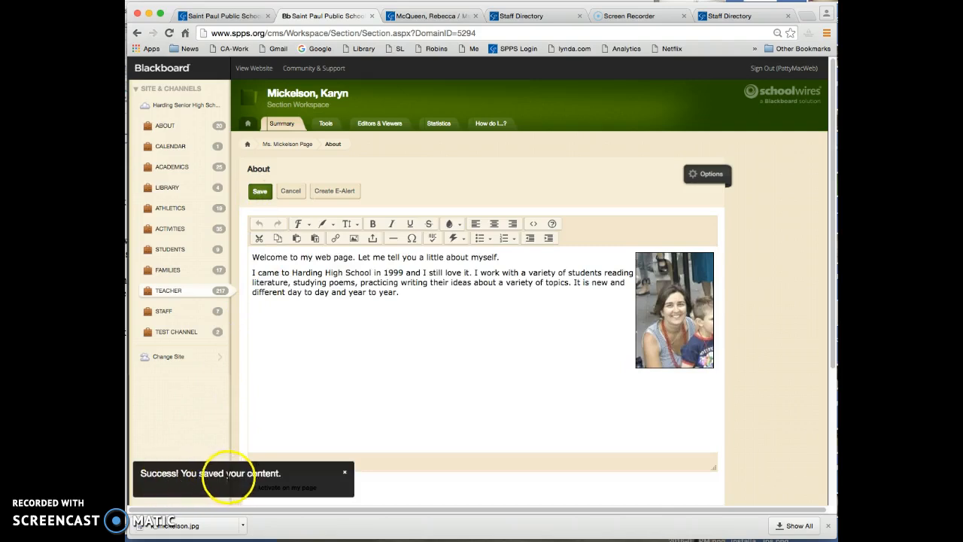
Open the Contact Information app for editing and copy the teacher's contact details from the old staff directory page.
{"action": "left_click", "coordinate": [290, 145]}
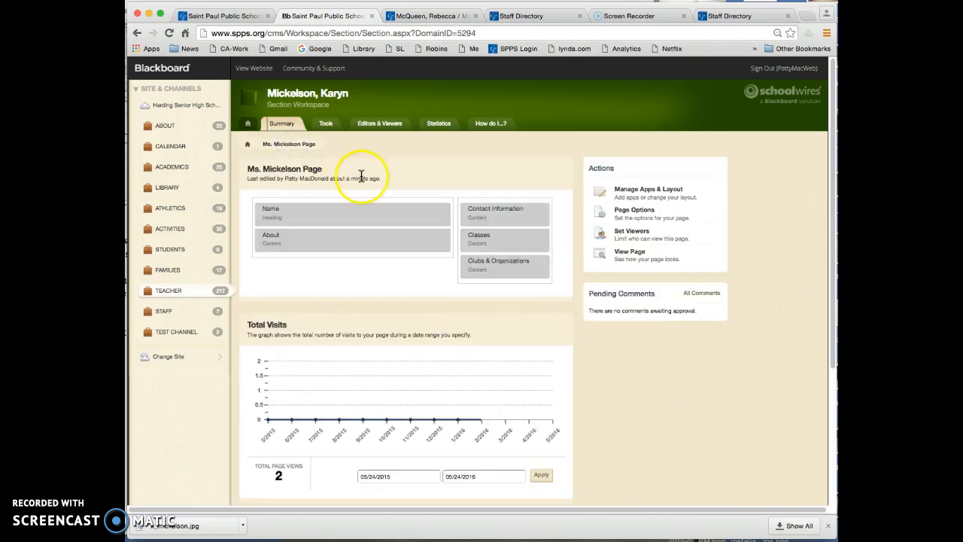
{"action": "left_click", "coordinate": [493, 213]}
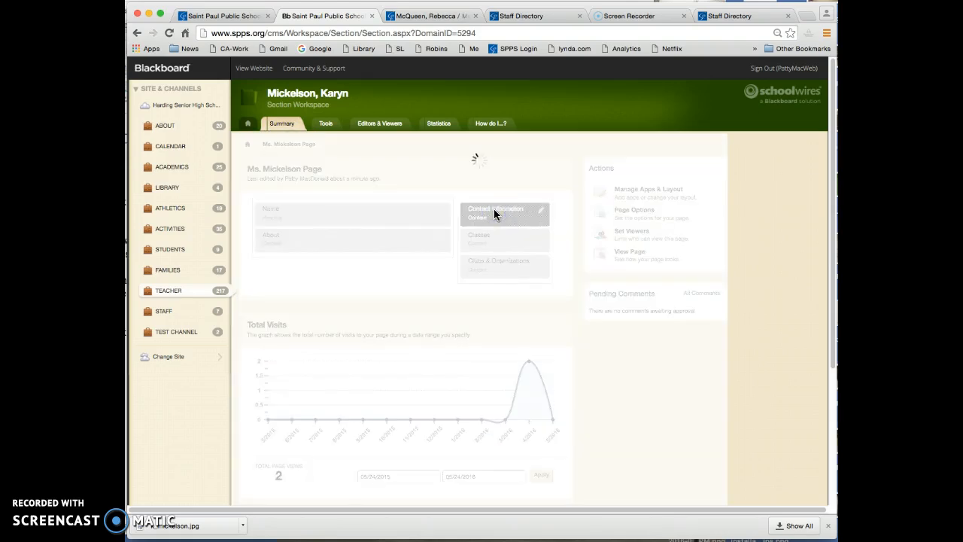
{"action": "left_click", "coordinate": [724, 16]}
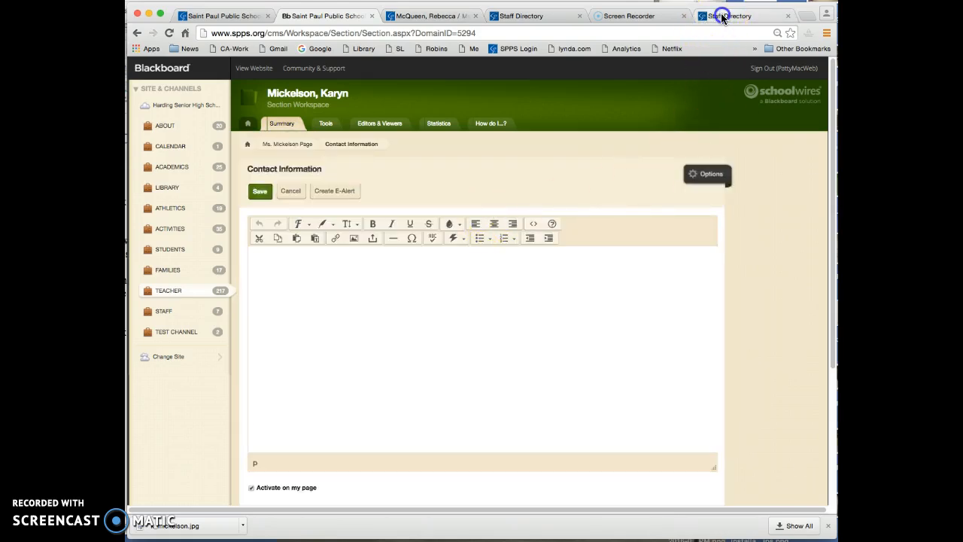
{"action": "left_click_drag", "start_coordinate": [670, 282], "coordinate": [566, 232]}
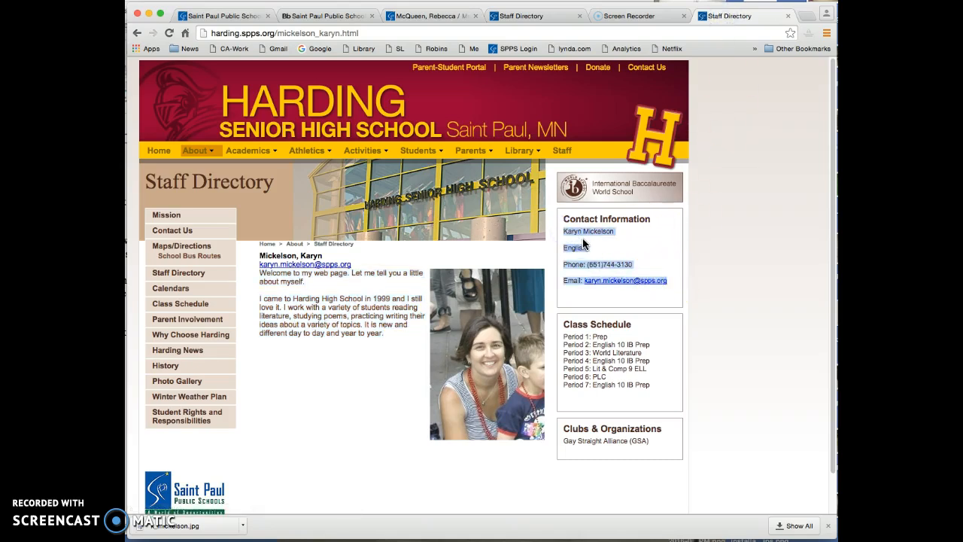
{"action": "right_click", "coordinate": [586, 238]}
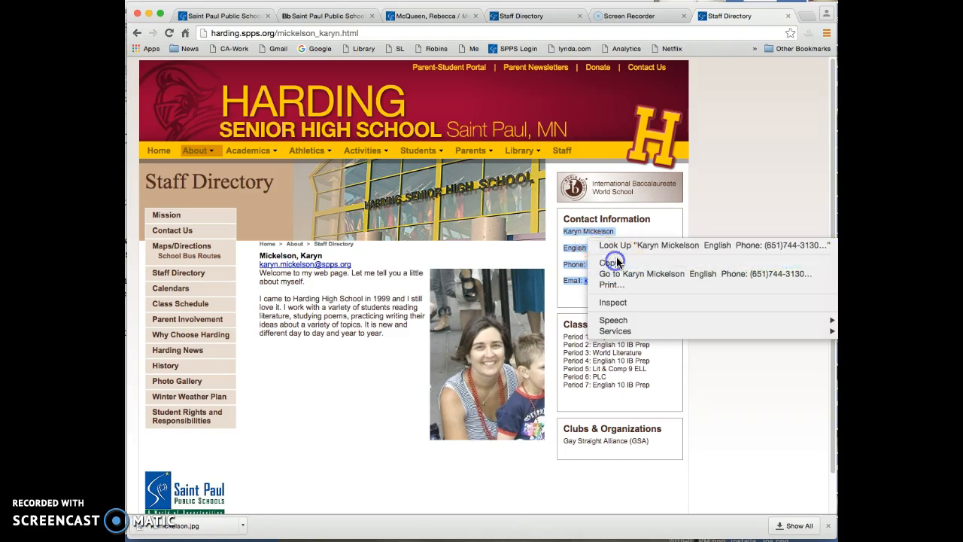
{"action": "left_click", "coordinate": [604, 259]}
Paste the copied contact details into the Contact Information app's editor in Site Manager and save it.
{"action": "left_click", "coordinate": [321, 17]}
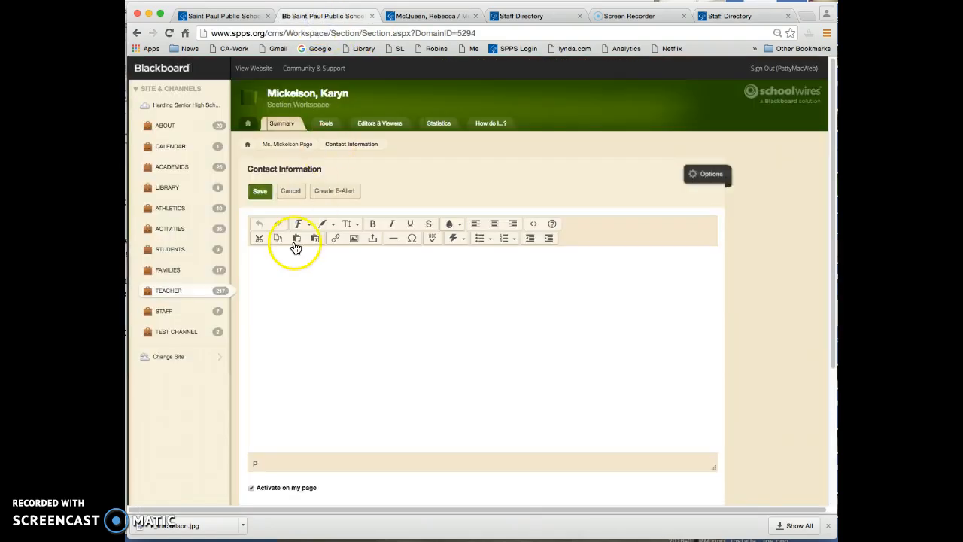
{"action": "key", "text": "super+v"}
{"action": "left_click", "coordinate": [260, 193]}
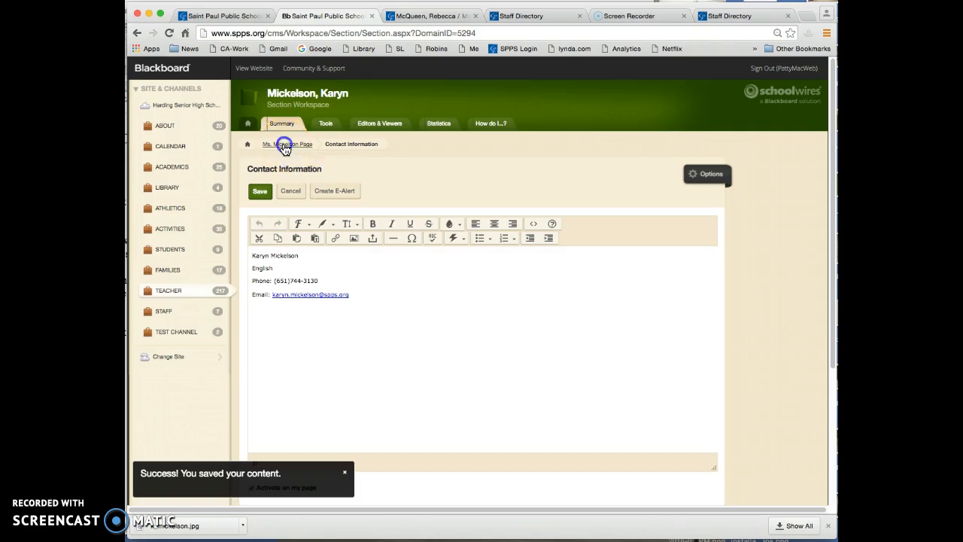
Open the Classes app for editing and copy the Period 1 to Period 7 class schedule from the old staff directory page.
{"action": "left_click", "coordinate": [285, 146]}
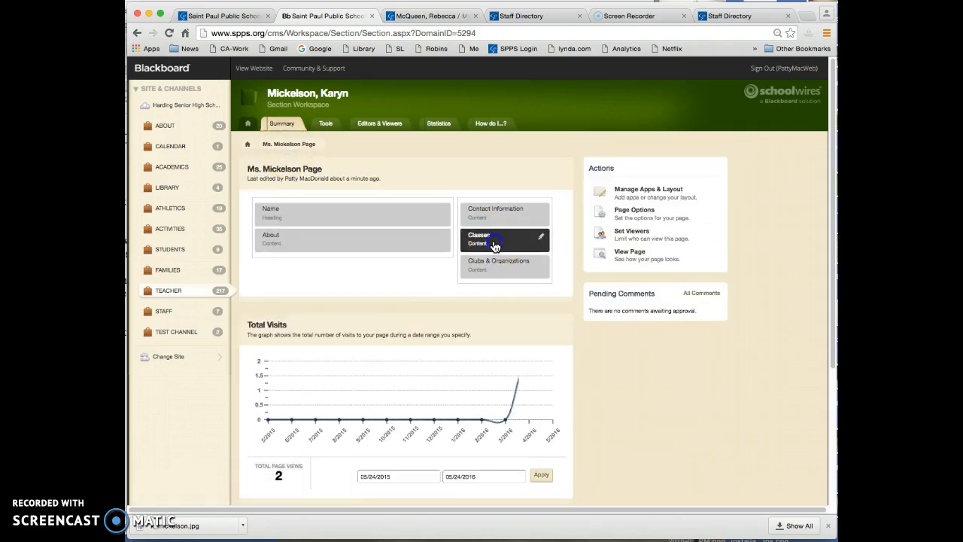
{"action": "left_click", "coordinate": [493, 242]}
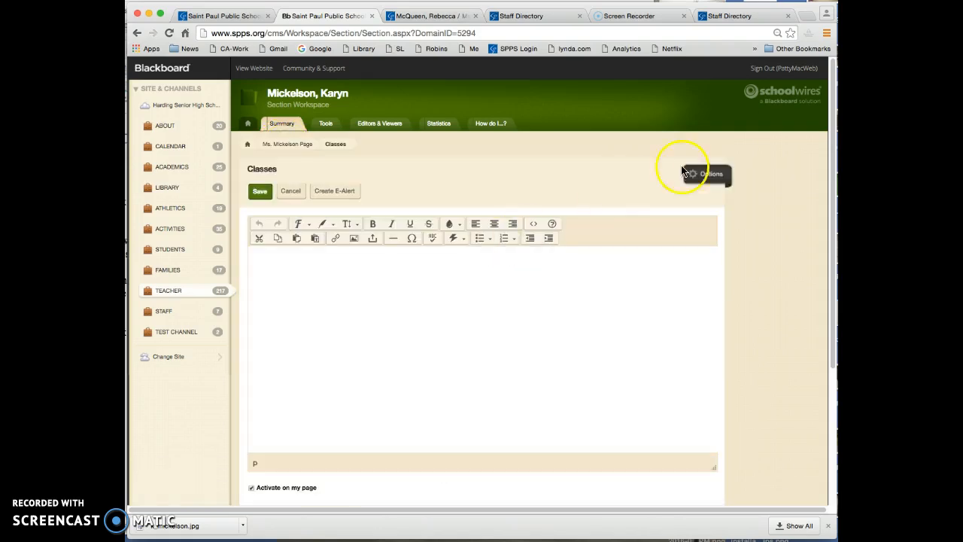
{"action": "left_click", "coordinate": [741, 16]}
{"action": "left_click_drag", "start_coordinate": [650, 386], "coordinate": [563, 340]}
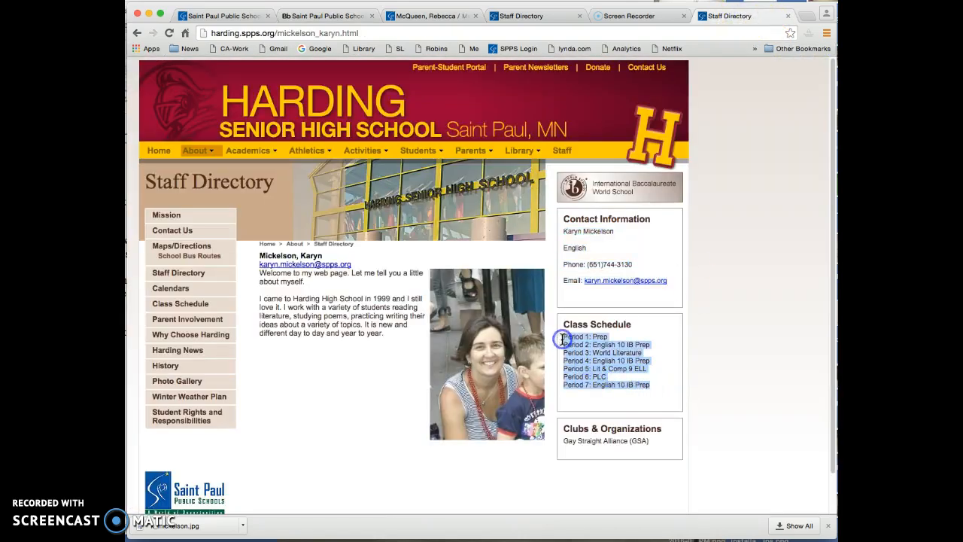
{"action": "right_click", "coordinate": [623, 344]}
{"action": "left_click", "coordinate": [628, 372]}
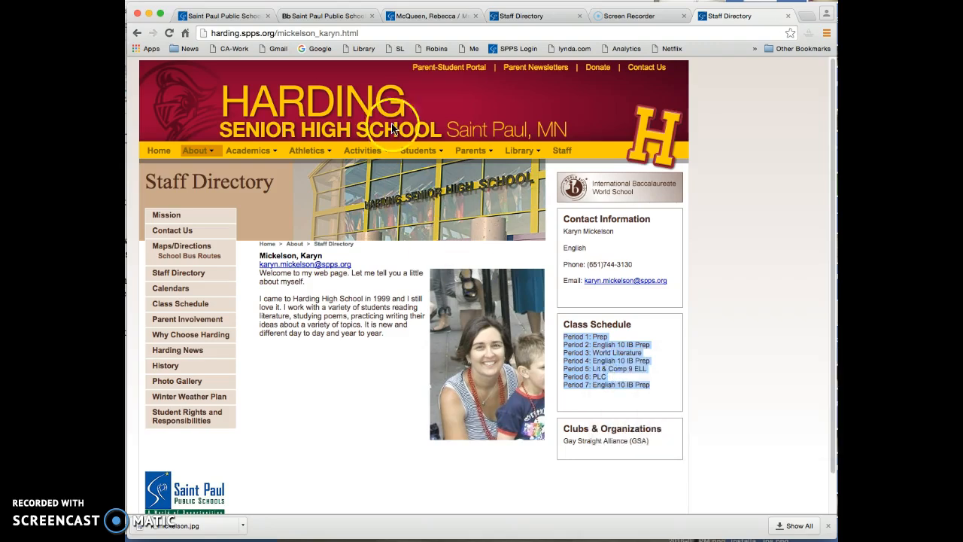
Paste the copied class schedule into the Classes app's editor in Site Manager and save it.
{"action": "left_click", "coordinate": [331, 16]}
{"action": "left_click", "coordinate": [264, 263]}
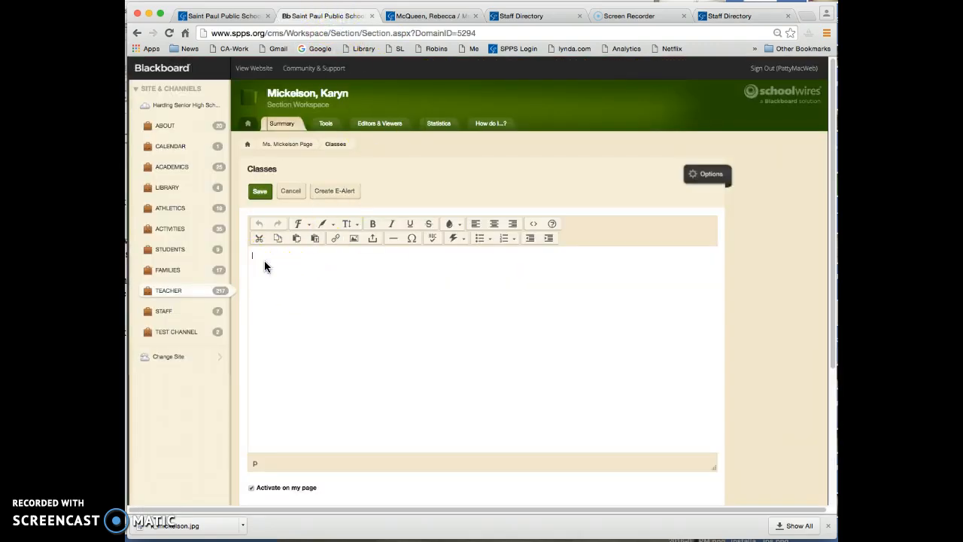
{"action": "key", "text": "super+v"}
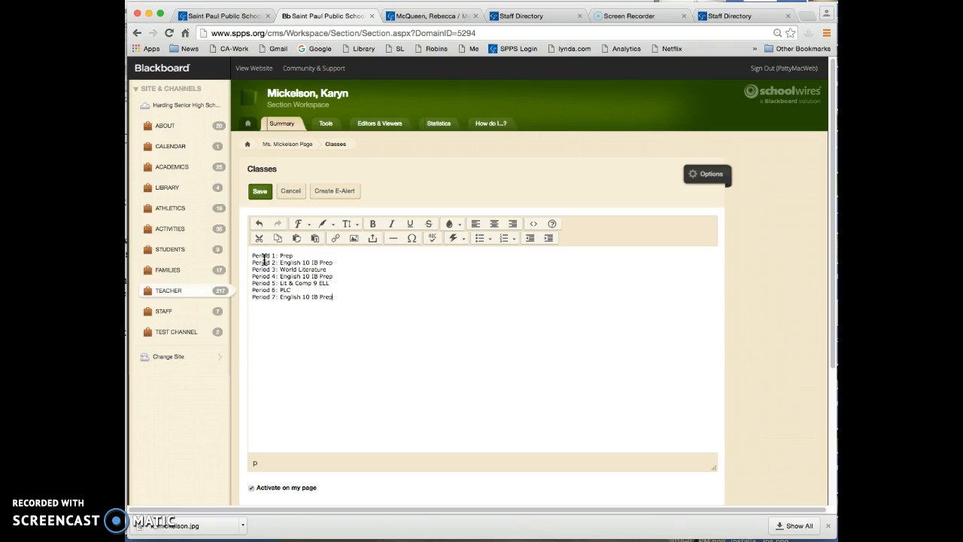
{"action": "left_click", "coordinate": [259, 192]}
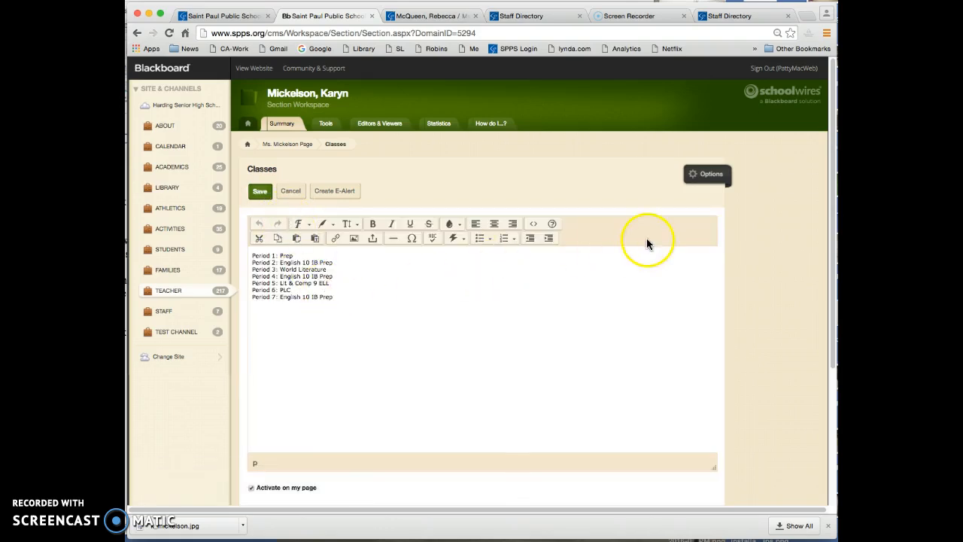
Set the Classes app's options to show the app name on the page, and save both the options and the content.
{"action": "left_click", "coordinate": [708, 176]}
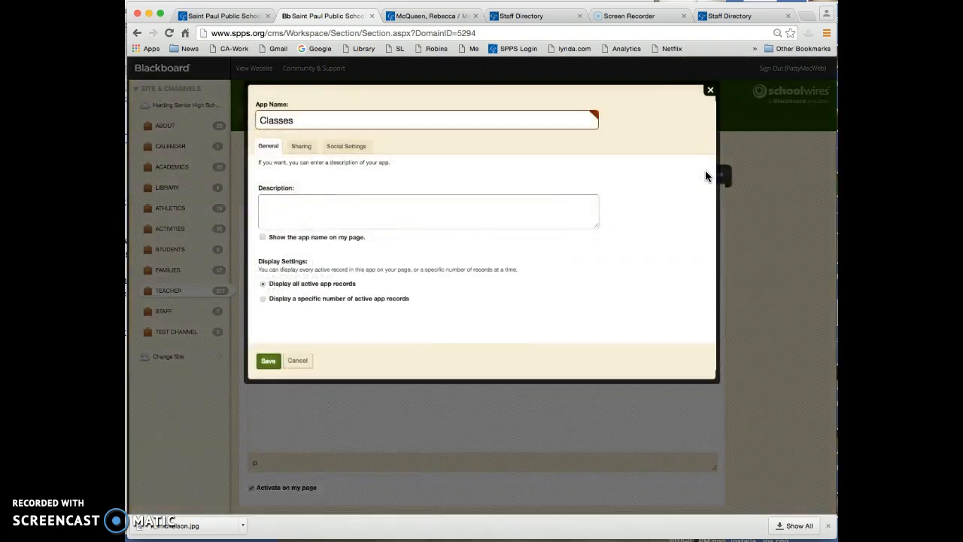
{"action": "left_click", "coordinate": [262, 238]}
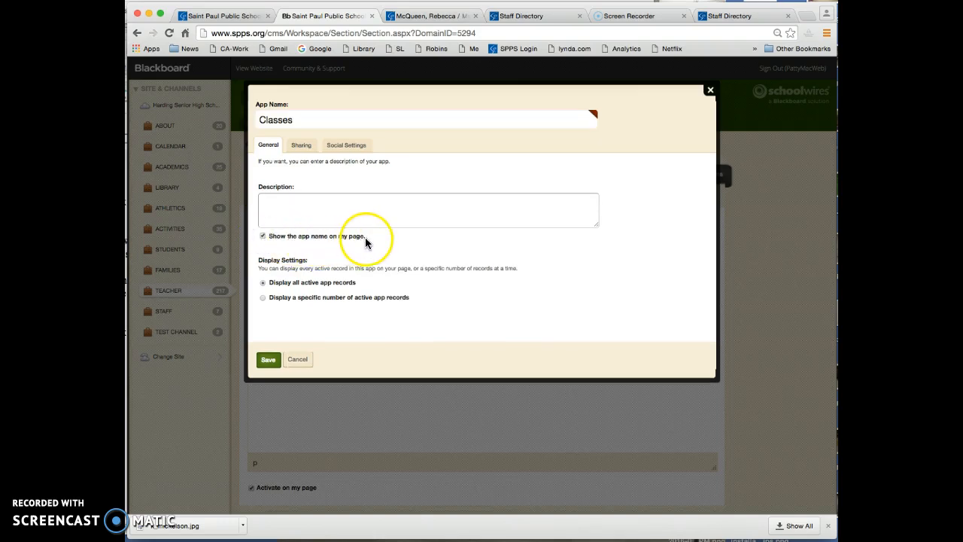
{"action": "left_click", "coordinate": [267, 360]}
{"action": "left_click", "coordinate": [317, 277]}
{"action": "left_click", "coordinate": [256, 193]}
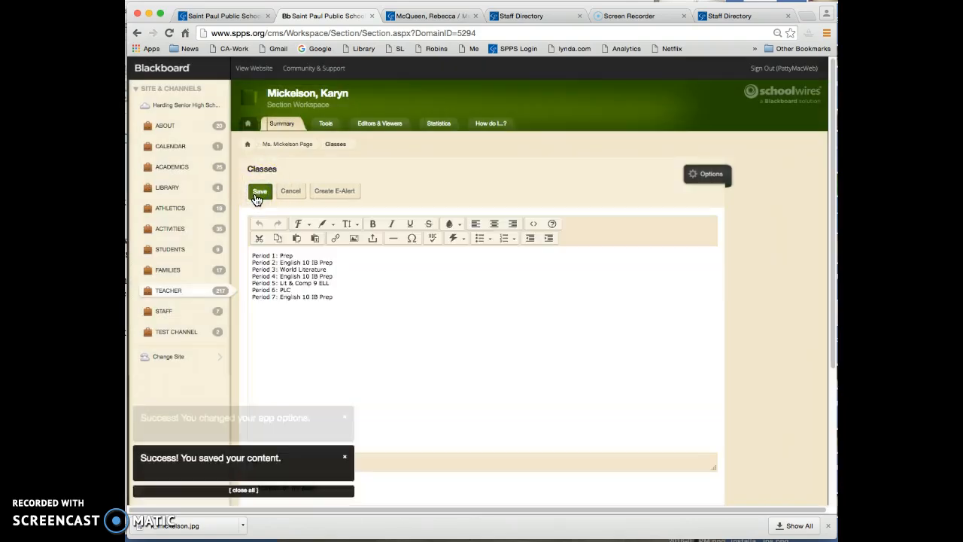
Open the Clubs & Organizations app for editing and set its options to show the app name on the page.
{"action": "left_click", "coordinate": [289, 146]}
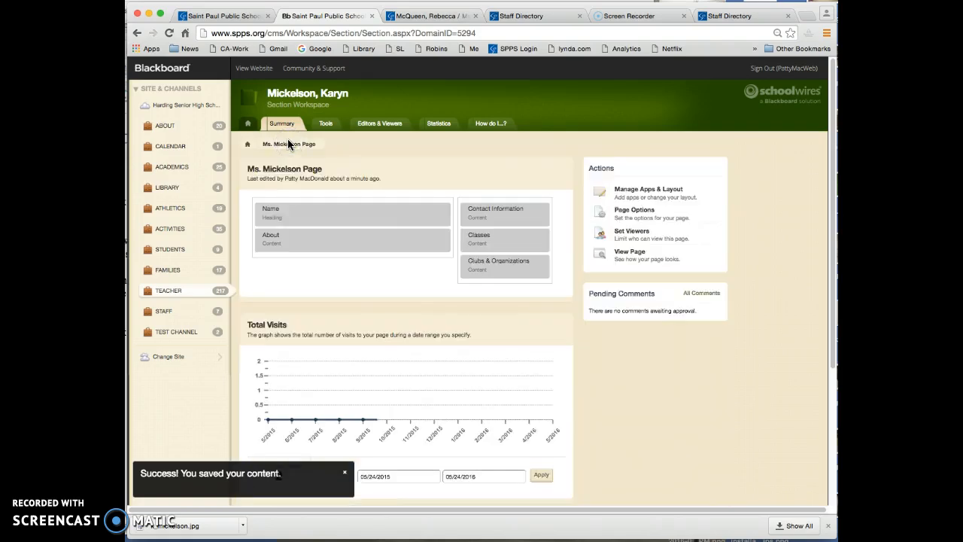
{"action": "left_click", "coordinate": [514, 263]}
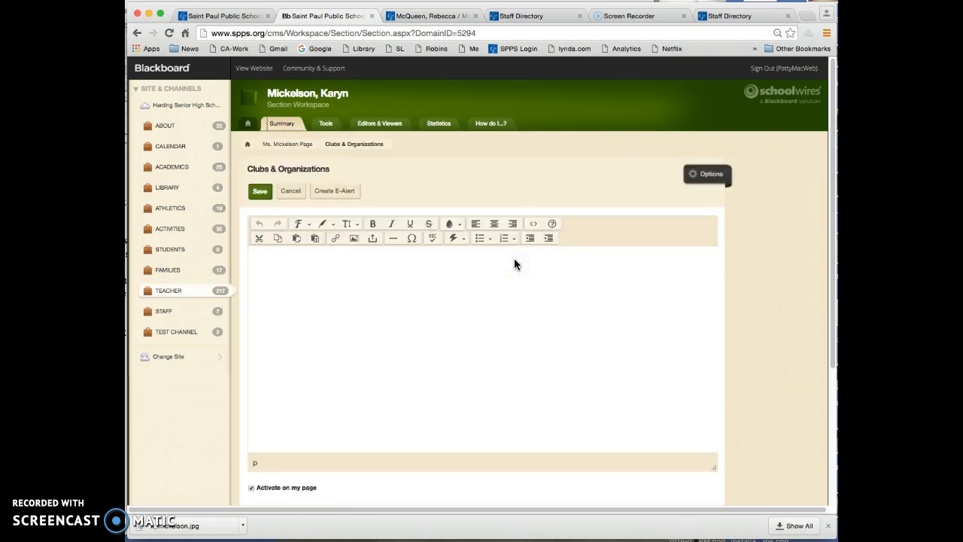
{"action": "left_click", "coordinate": [708, 175]}
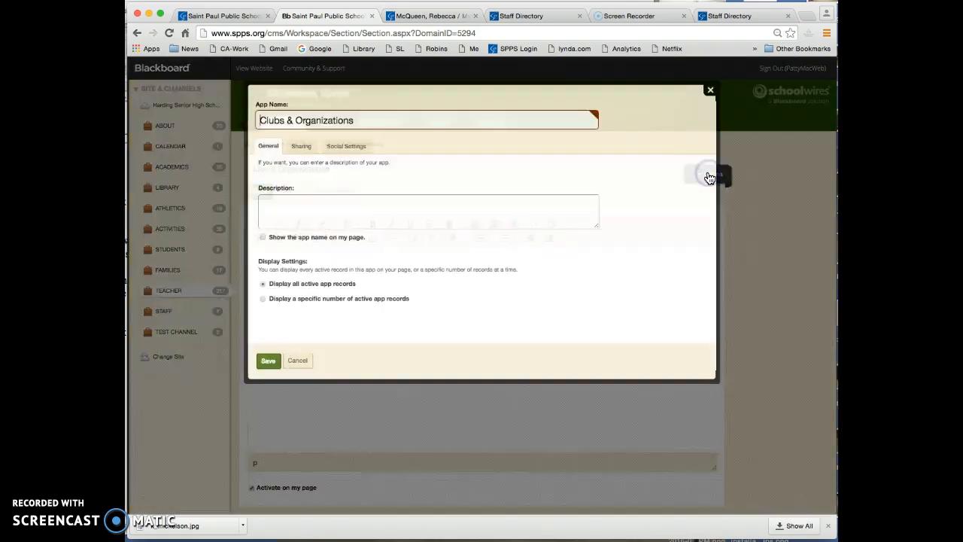
{"action": "left_click", "coordinate": [262, 239]}
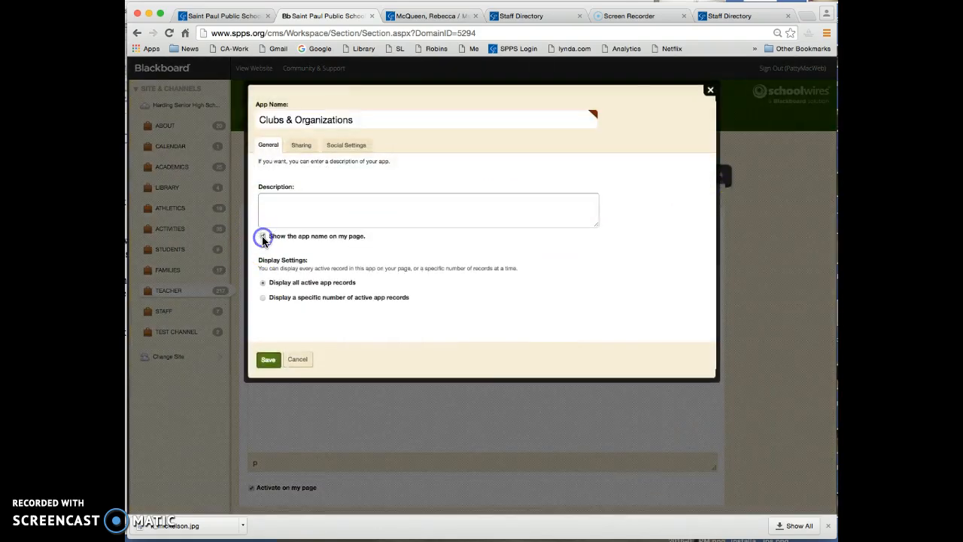
{"action": "left_click", "coordinate": [268, 359]}
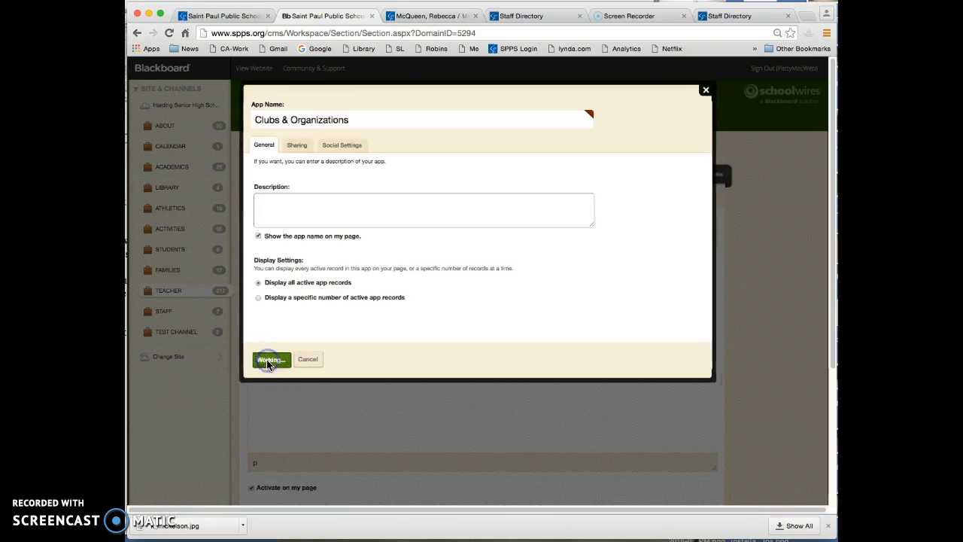
Copy the Gay Straight Alliance (GSA) entry under Clubs & Organizations on the old staff directory page.
{"action": "left_click", "coordinate": [258, 263]}
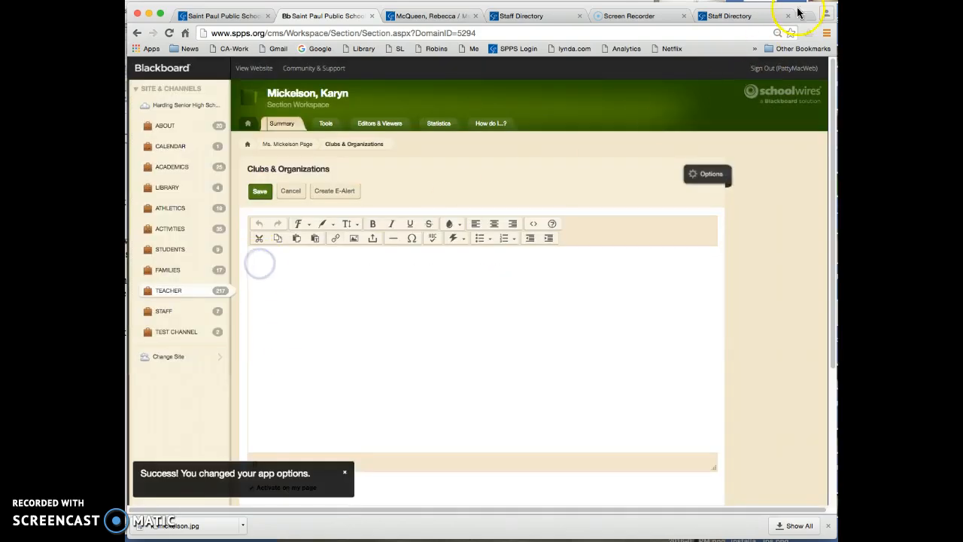
{"action": "left_click", "coordinate": [748, 20]}
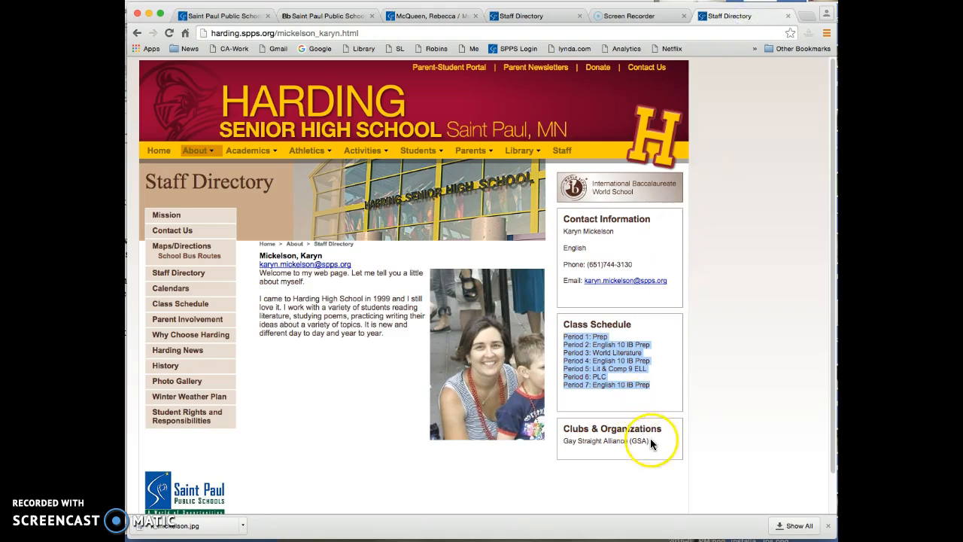
{"action": "left_click_drag", "start_coordinate": [654, 446], "coordinate": [618, 442]}
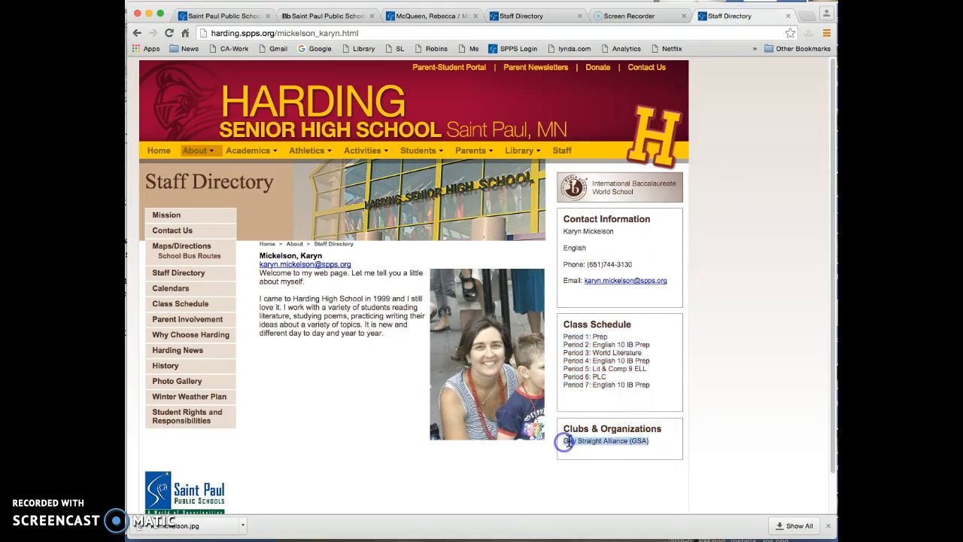
{"action": "right_click", "coordinate": [595, 443]}
{"action": "left_click", "coordinate": [612, 466]}
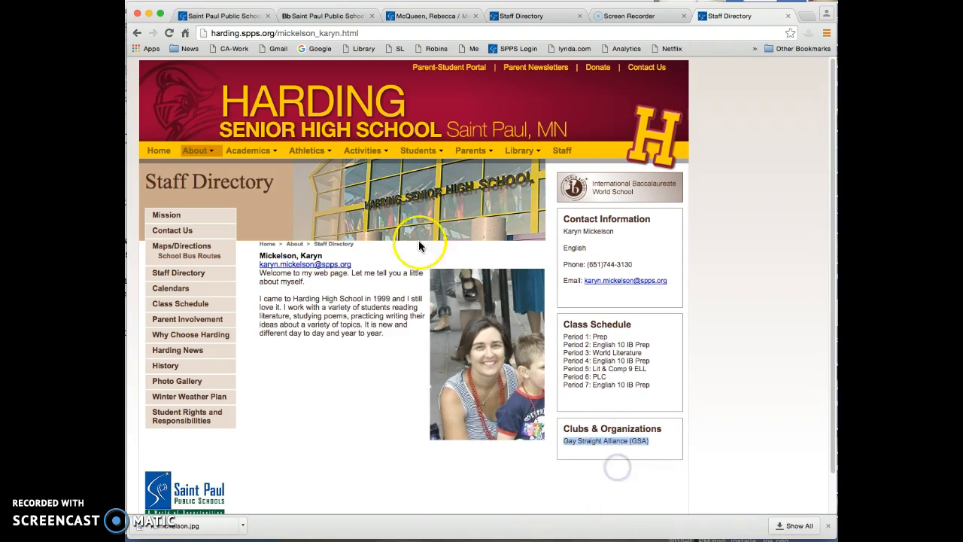
Paste the copied club entry into the Clubs & Organizations app's editor in Site Manager, save it and return to the page summary.
{"action": "left_click", "coordinate": [325, 16]}
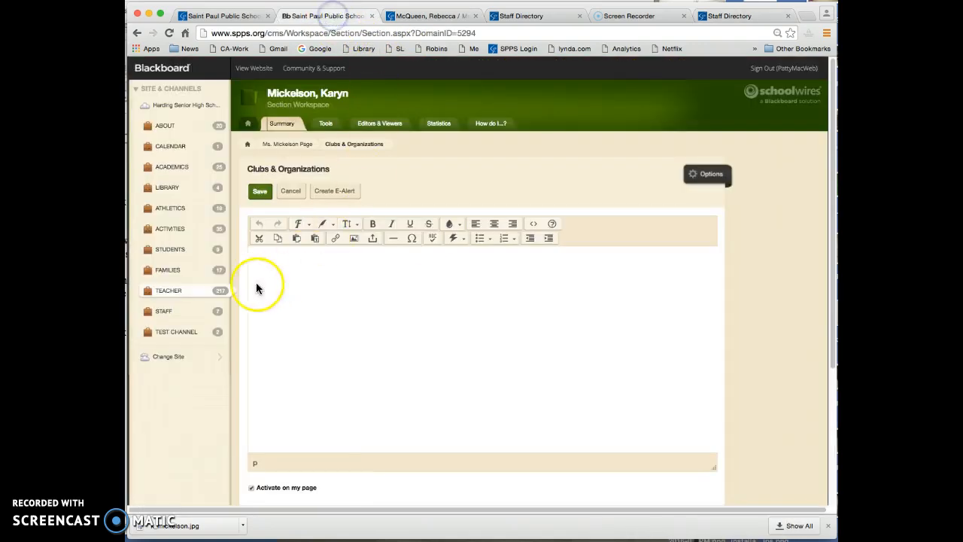
{"action": "left_click", "coordinate": [257, 255]}
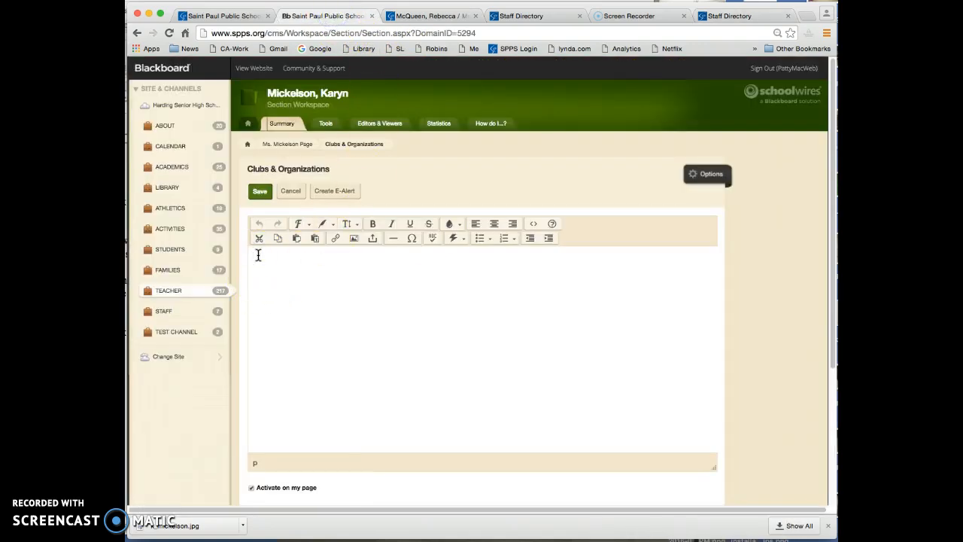
{"action": "left_click", "coordinate": [260, 191]}
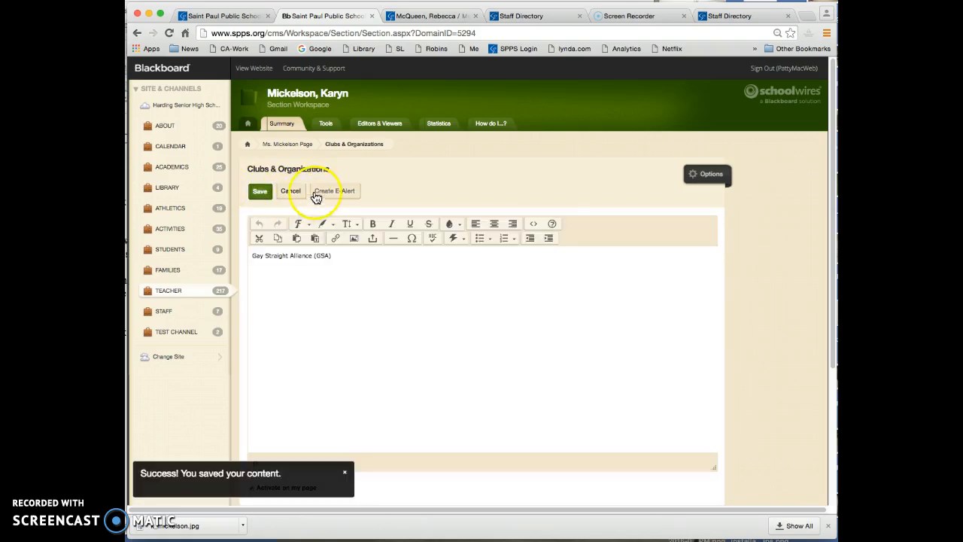
{"action": "left_click", "coordinate": [289, 144]}
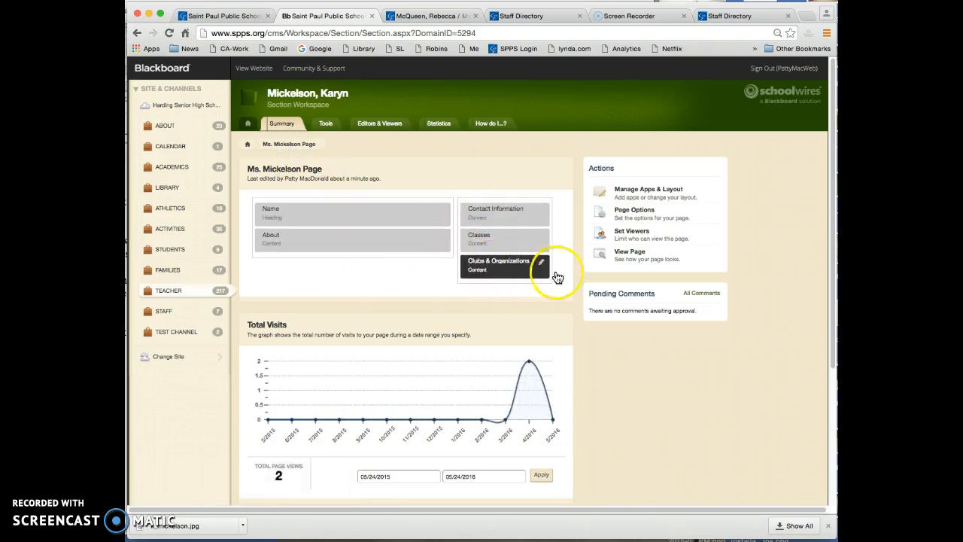
Preview the teacher's page to check its heading, introduction and sidebar apps, and close the preview.
{"action": "left_click", "coordinate": [632, 256]}
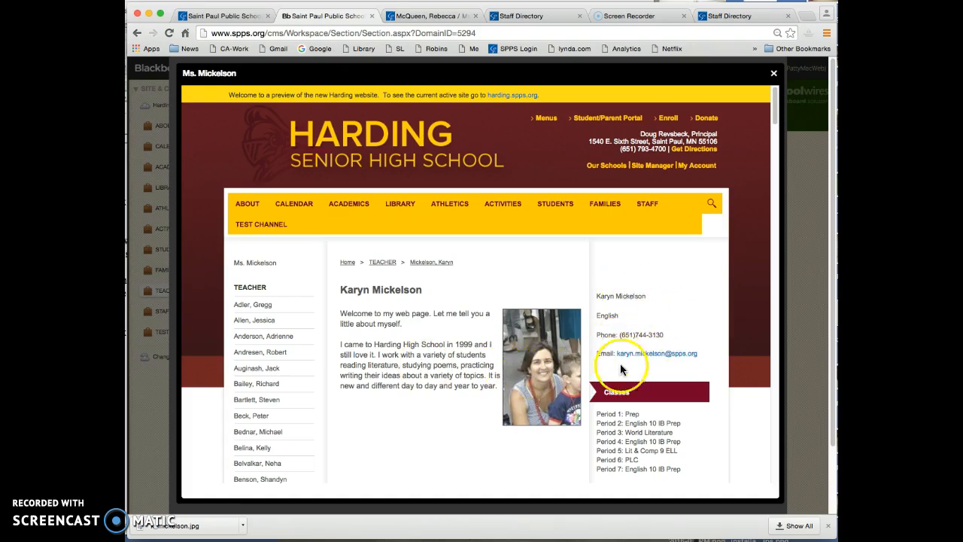
{"action": "mouse_move", "coordinate": [775, 114]}
{"action": "left_mouse_down"}
{"action": "mouse_move", "coordinate": [773, 137]}
{"action": "mouse_move", "coordinate": [775, 103]}
{"action": "left_mouse_up"}
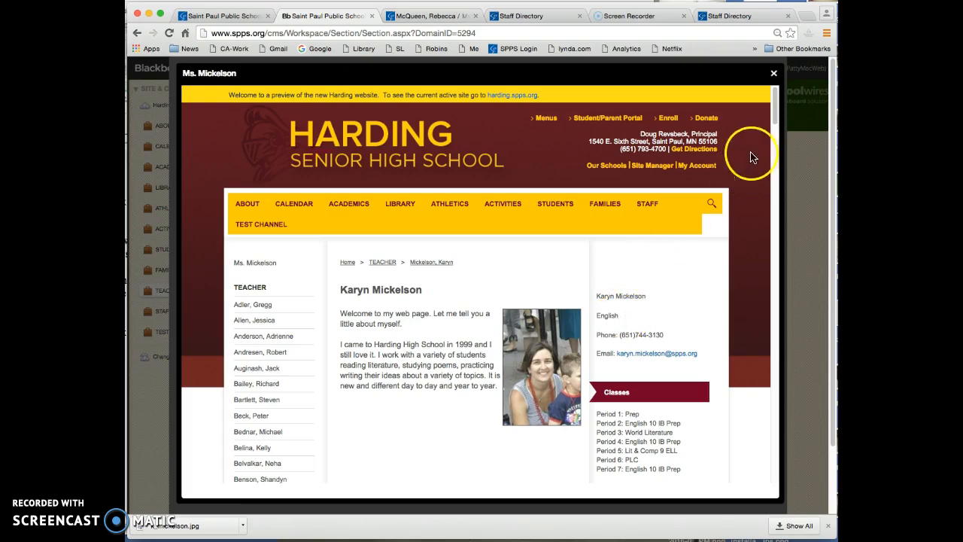
{"action": "left_click", "coordinate": [774, 75]}
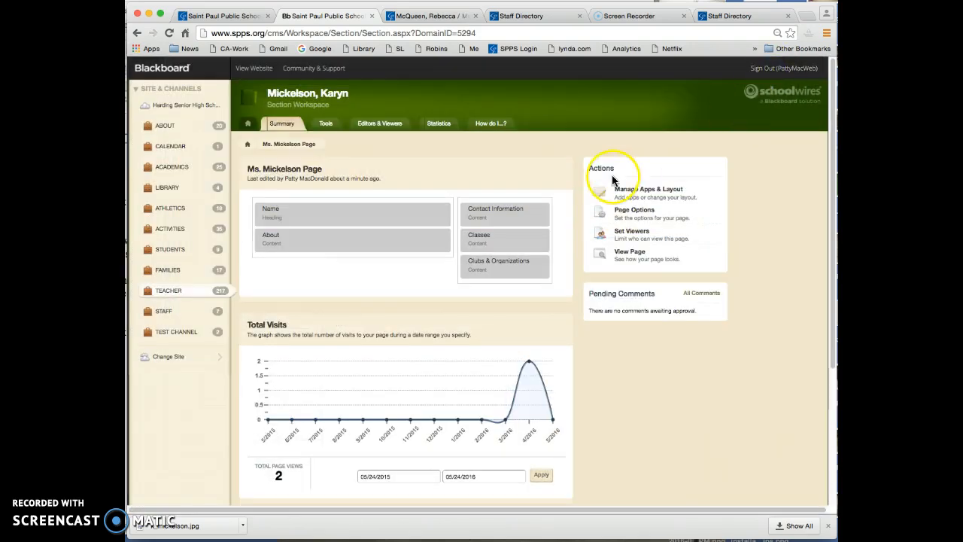
Set the Contact Information app's options to show the app name on the page, and save both the options and the content.
{"action": "left_click", "coordinate": [495, 218]}
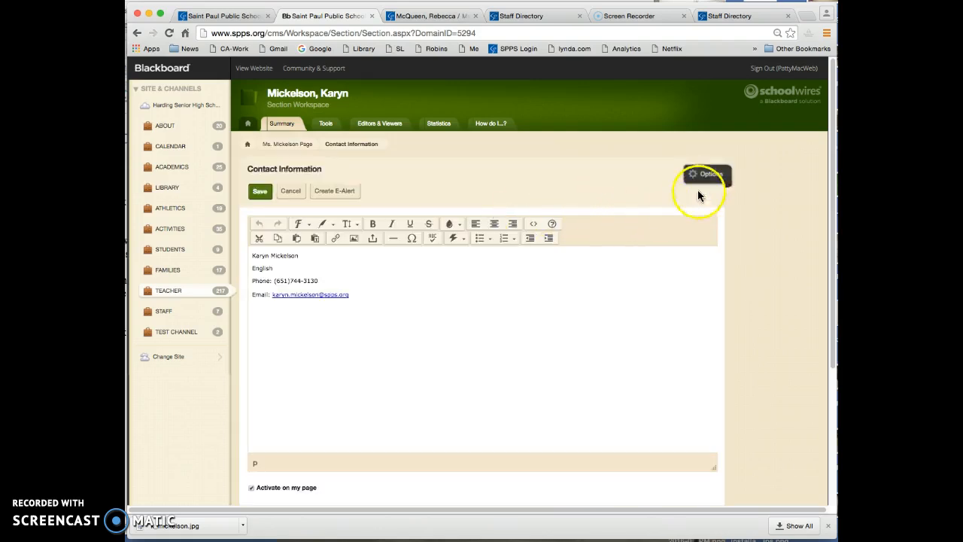
{"action": "left_click", "coordinate": [711, 179]}
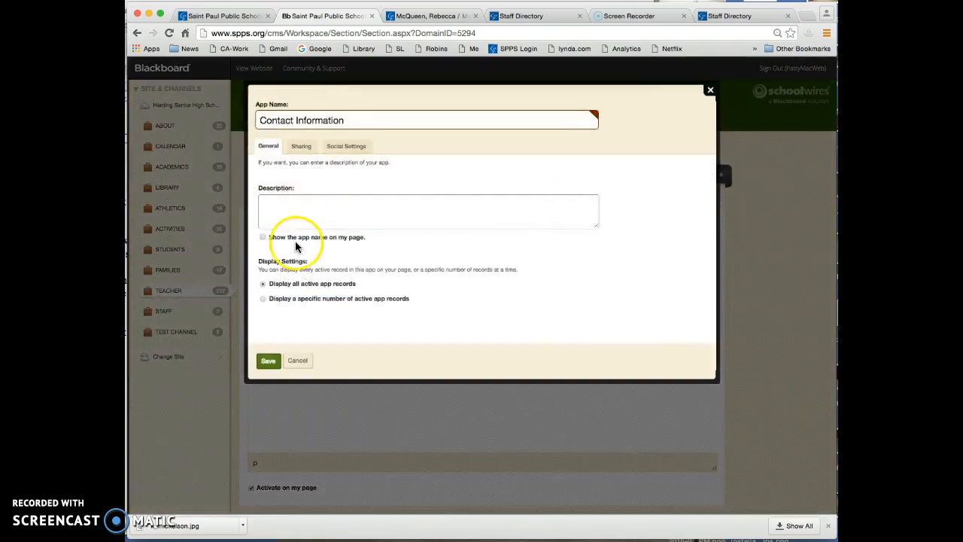
{"action": "left_click", "coordinate": [263, 237]}
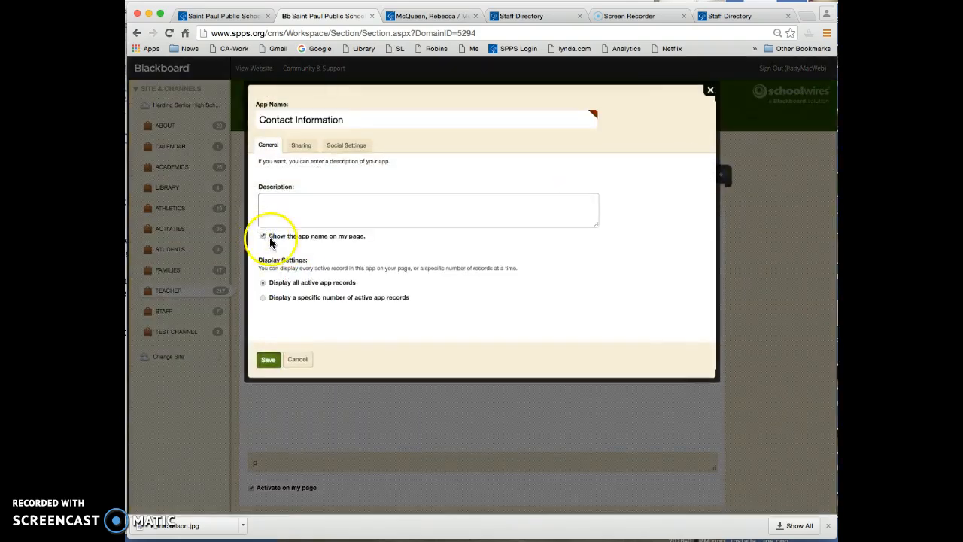
{"action": "left_click", "coordinate": [267, 359]}
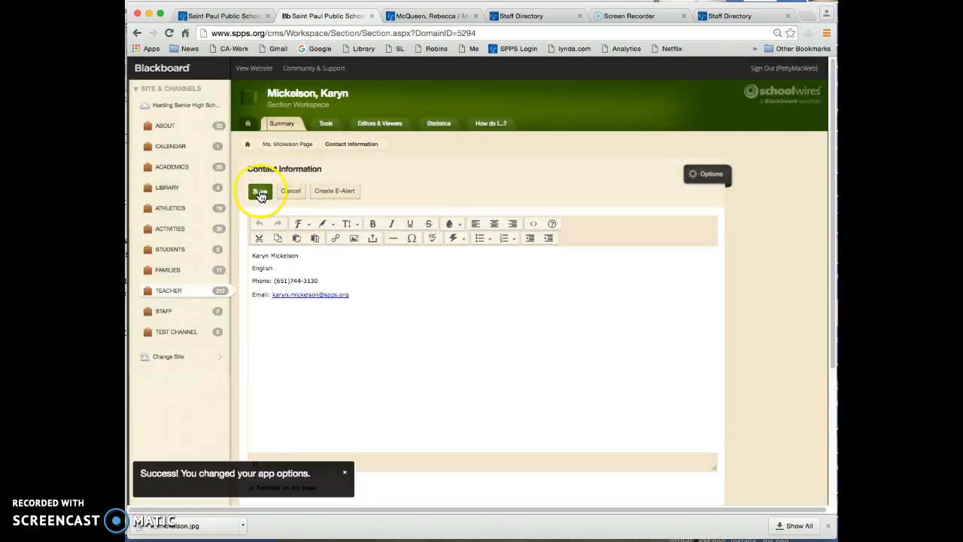
{"action": "left_click", "coordinate": [261, 194]}
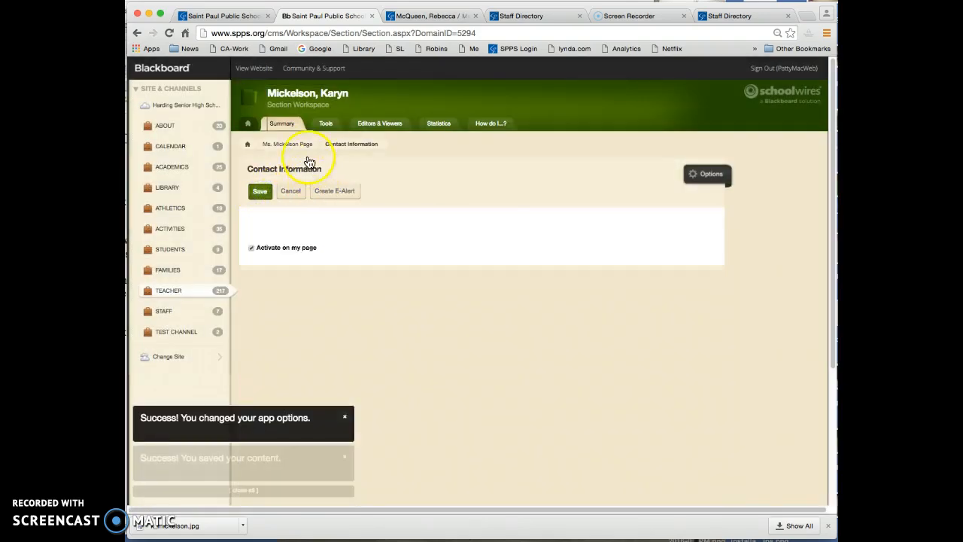
{"action": "left_click", "coordinate": [288, 145]}
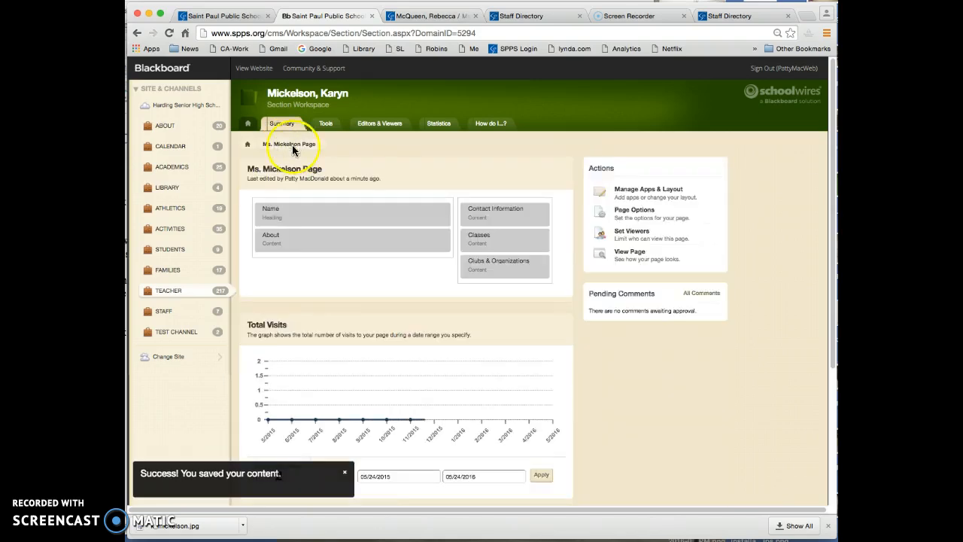
Preview the page again to examine the Contact Information heading and the class list in the sidebar, and close the preview.
{"action": "left_click", "coordinate": [630, 253]}
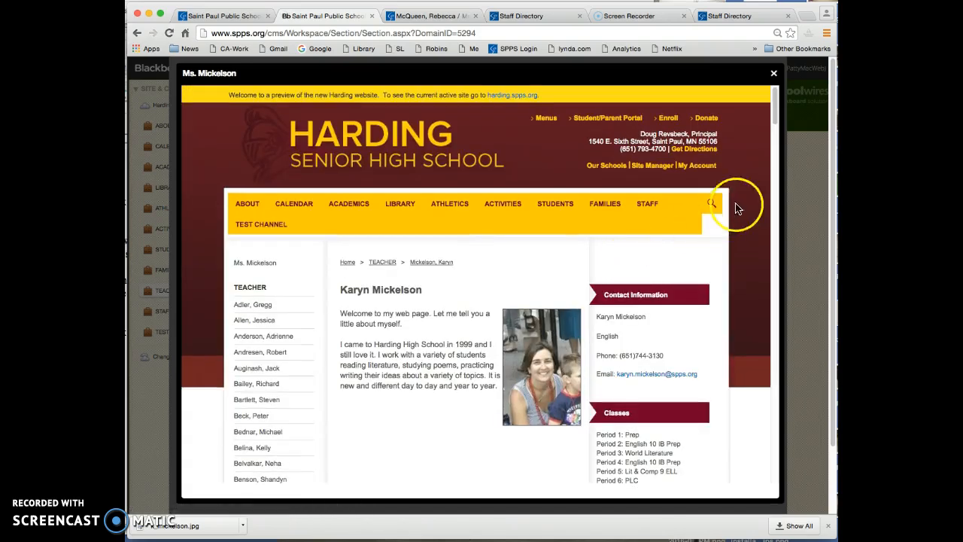
{"action": "left_click_drag", "start_coordinate": [775, 104], "coordinate": [771, 110]}
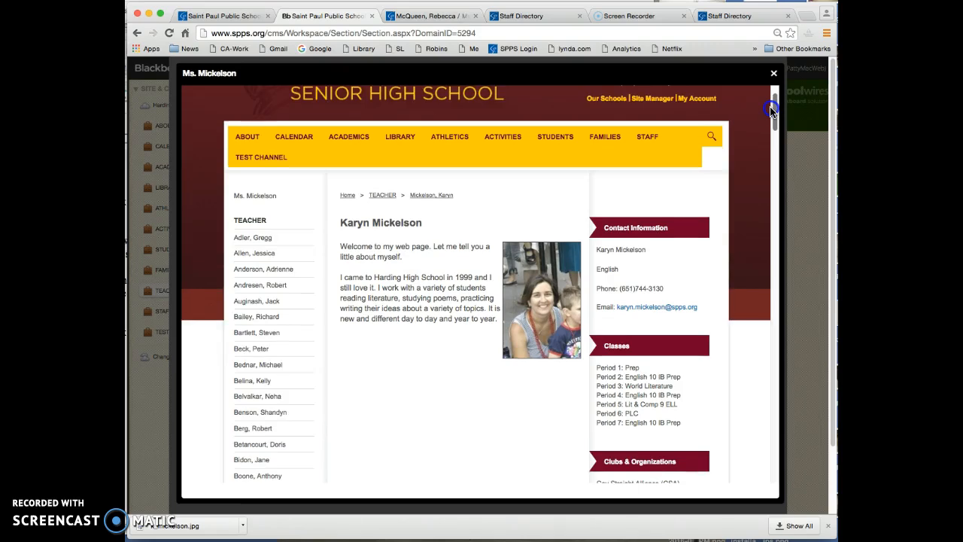
{"action": "double_click", "coordinate": [626, 376]}
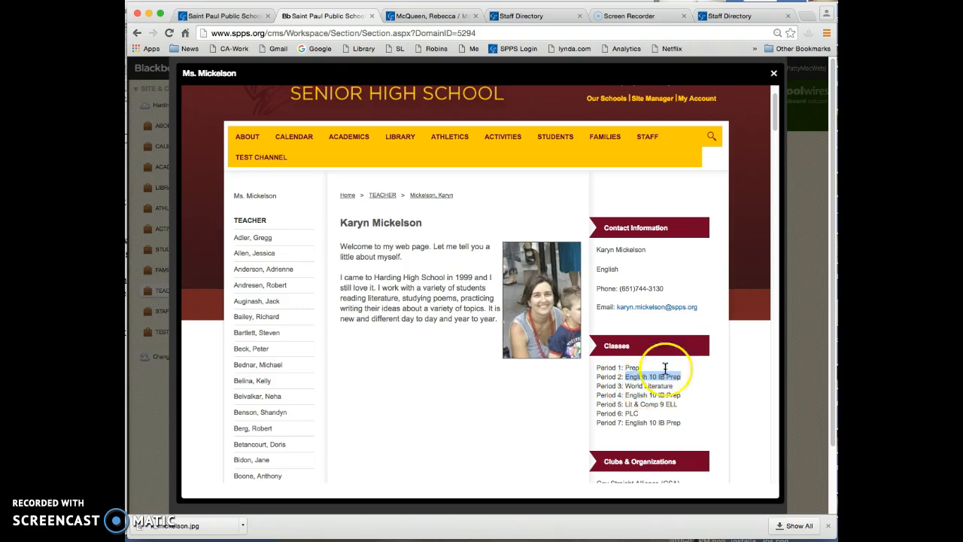
{"action": "left_click", "coordinate": [772, 75]}
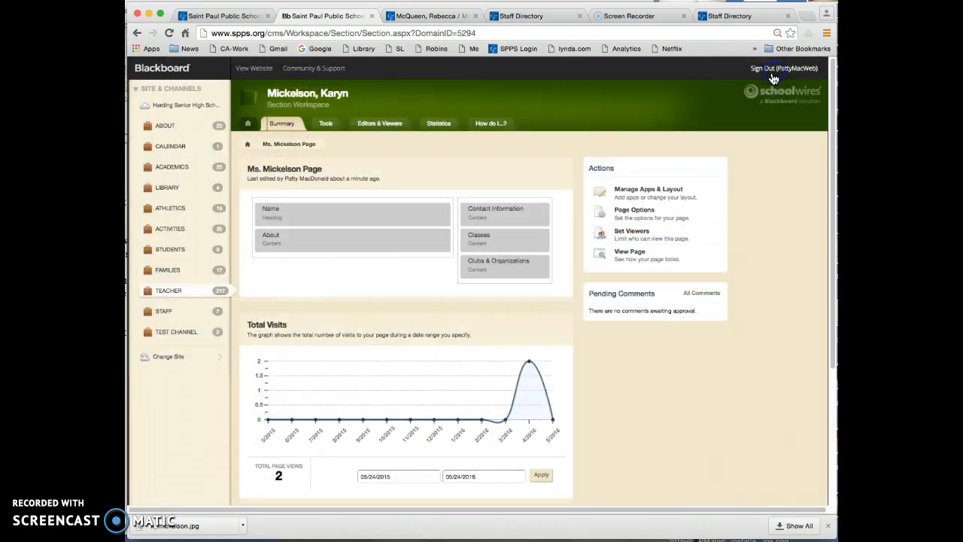
{"action": "left_click", "coordinate": [479, 239]}
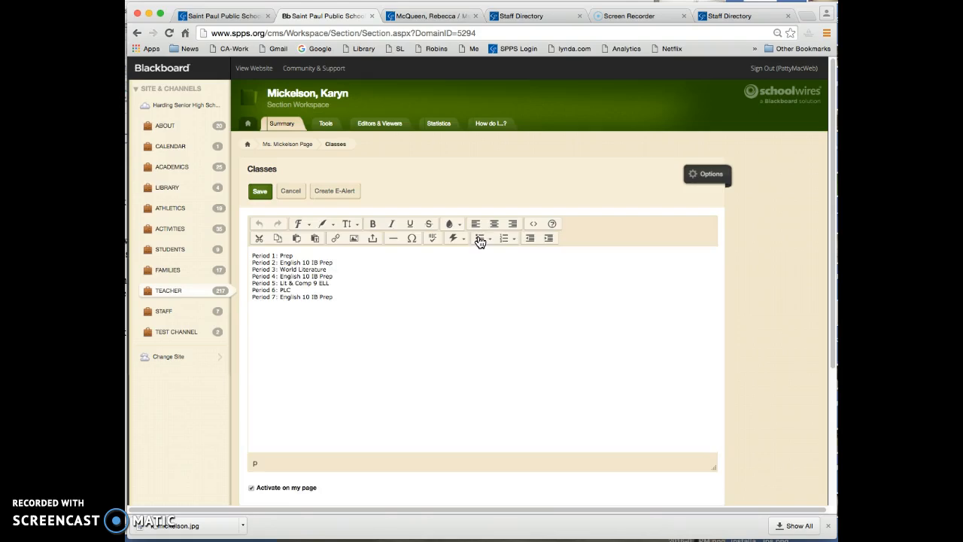
{"action": "left_click", "coordinate": [333, 267]}
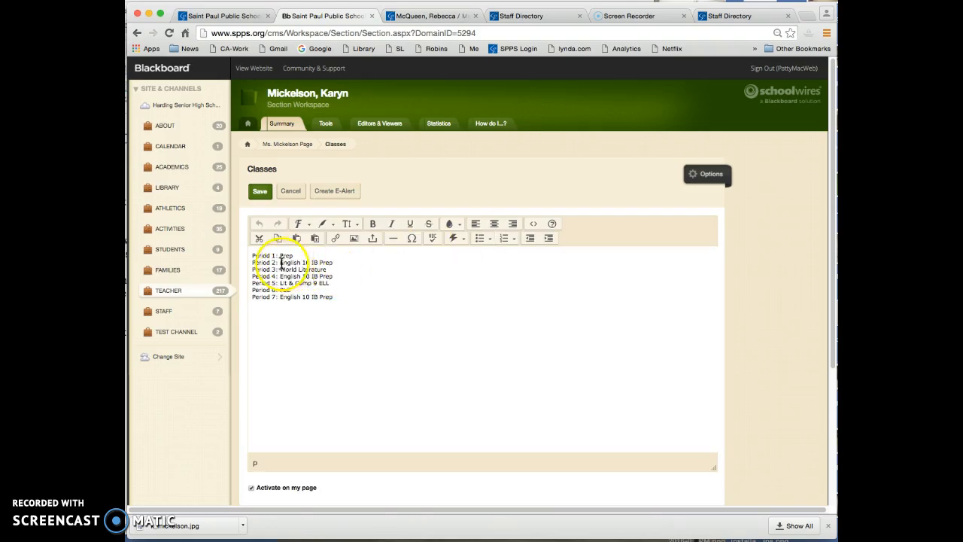
{"action": "left_click_drag", "start_coordinate": [280, 262], "coordinate": [335, 262]}
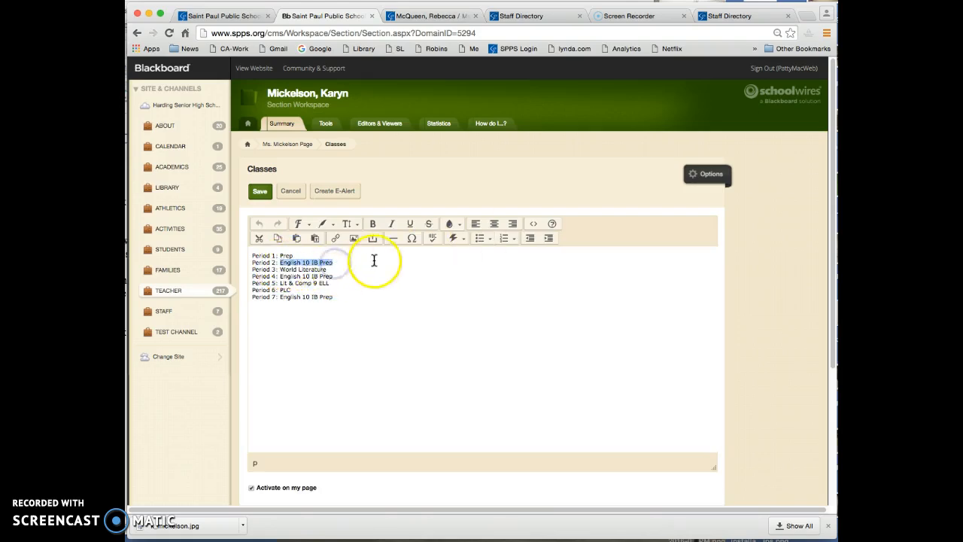
{"action": "left_click", "coordinate": [337, 241]}
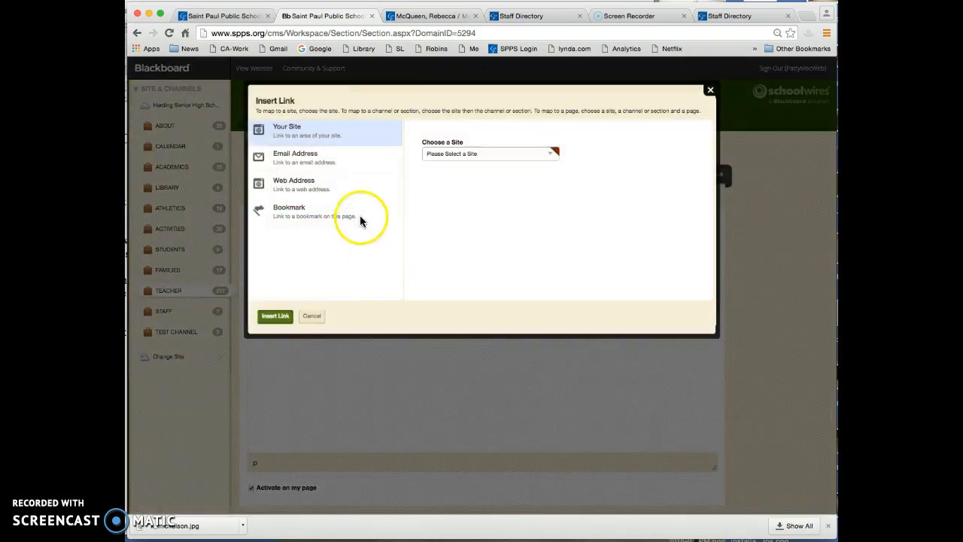
{"action": "left_click", "coordinate": [285, 185]}
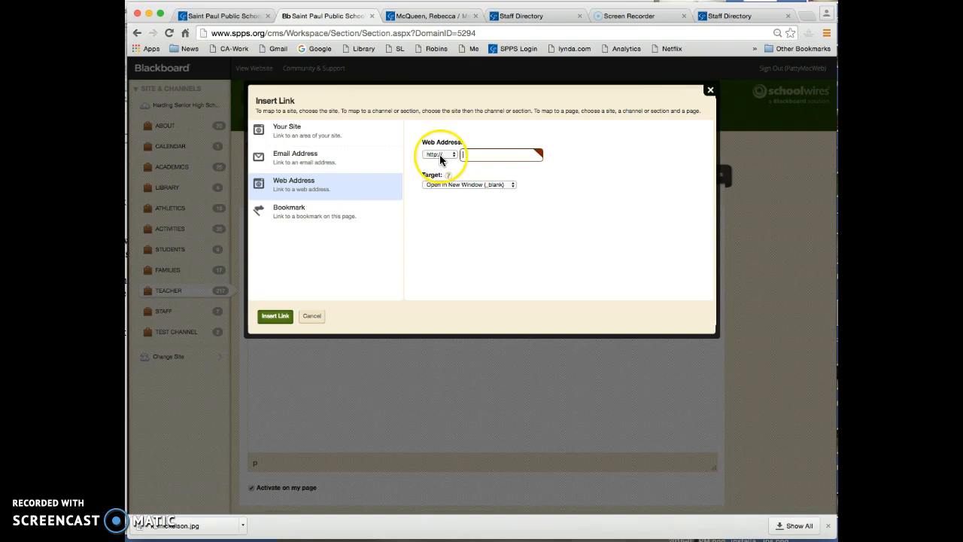
{"action": "left_click", "coordinate": [473, 155]}
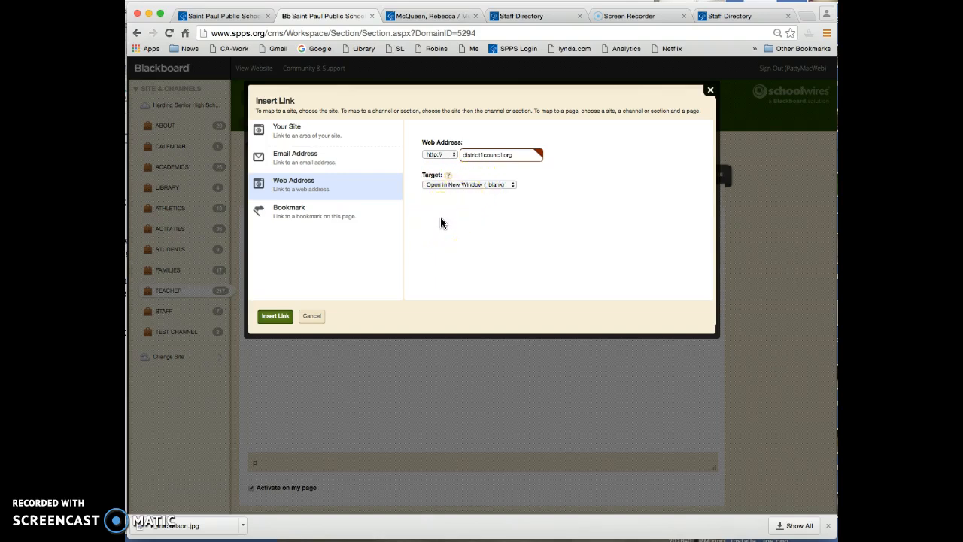
{"action": "left_click", "coordinate": [275, 317]}
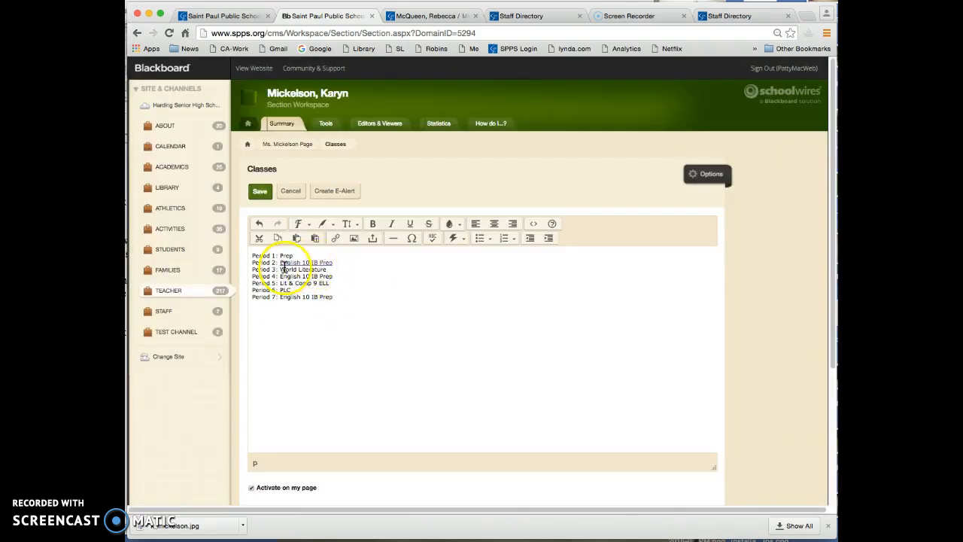
Save the Classes app's content and return to the teacher's page summary.
{"action": "left_click", "coordinate": [257, 193]}
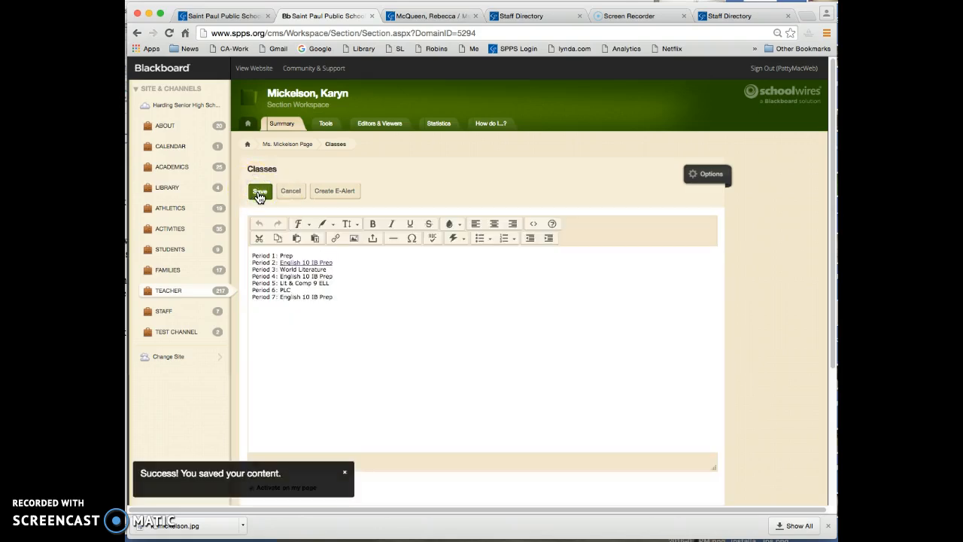
{"action": "left_click", "coordinate": [294, 146]}
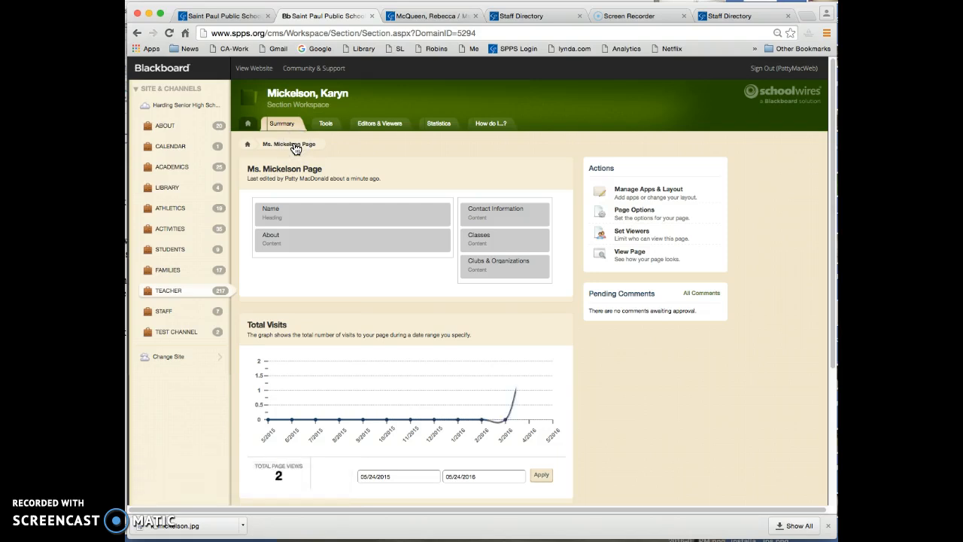
{"action": "left_click", "coordinate": [292, 149]}
Preview the page, test the Period 2 English 10 IB Prep link, and close both the linked page and the preview.
{"action": "left_click", "coordinate": [636, 251]}
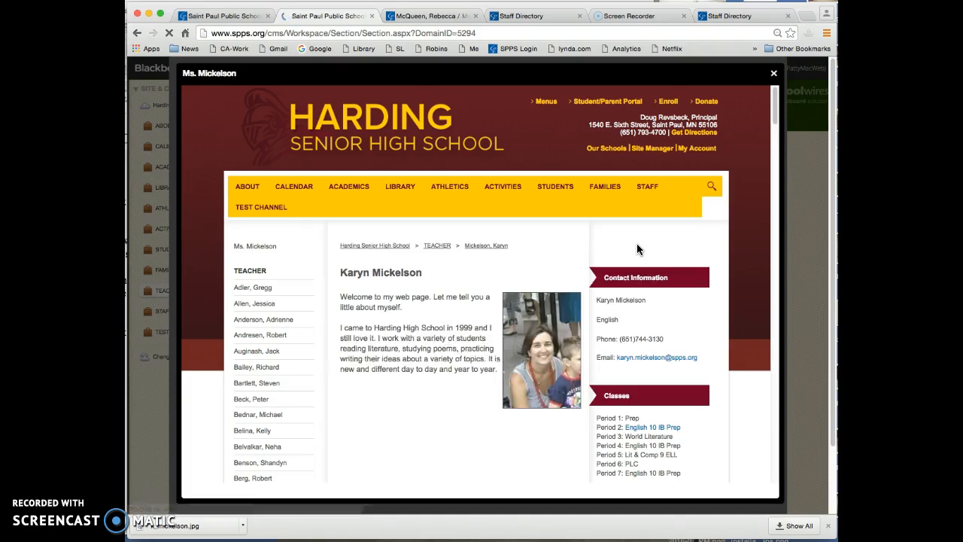
{"action": "left_click_drag", "start_coordinate": [775, 98], "coordinate": [772, 128]}
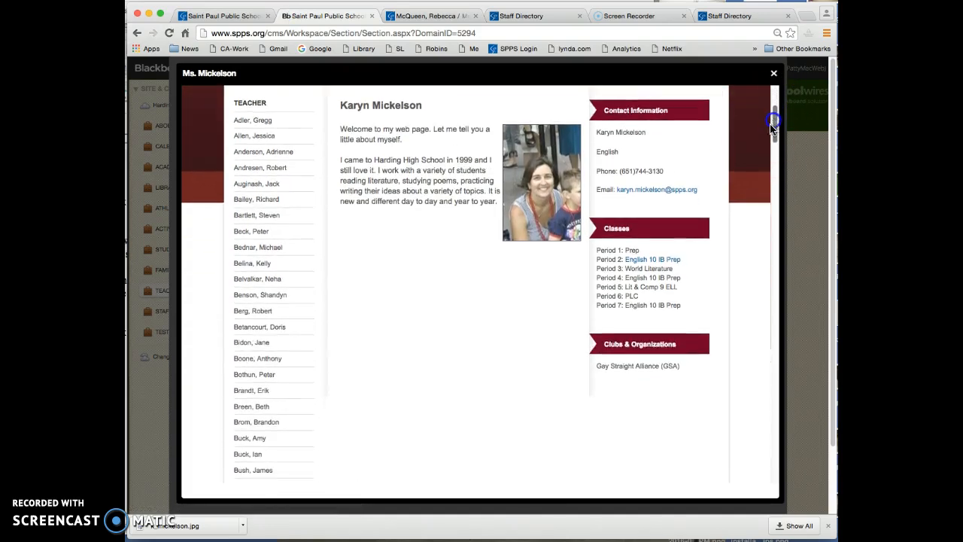
{"action": "left_click", "coordinate": [659, 261]}
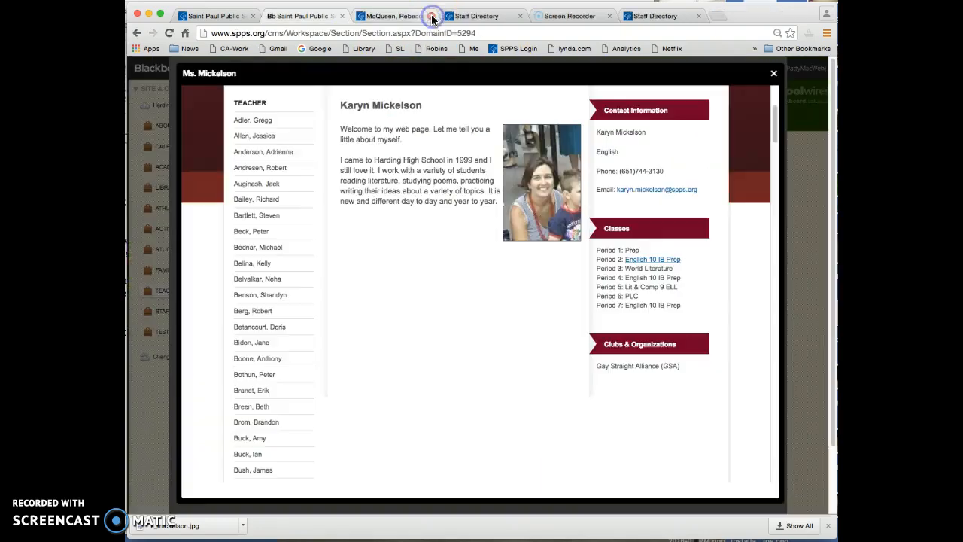
{"action": "left_click", "coordinate": [431, 16]}
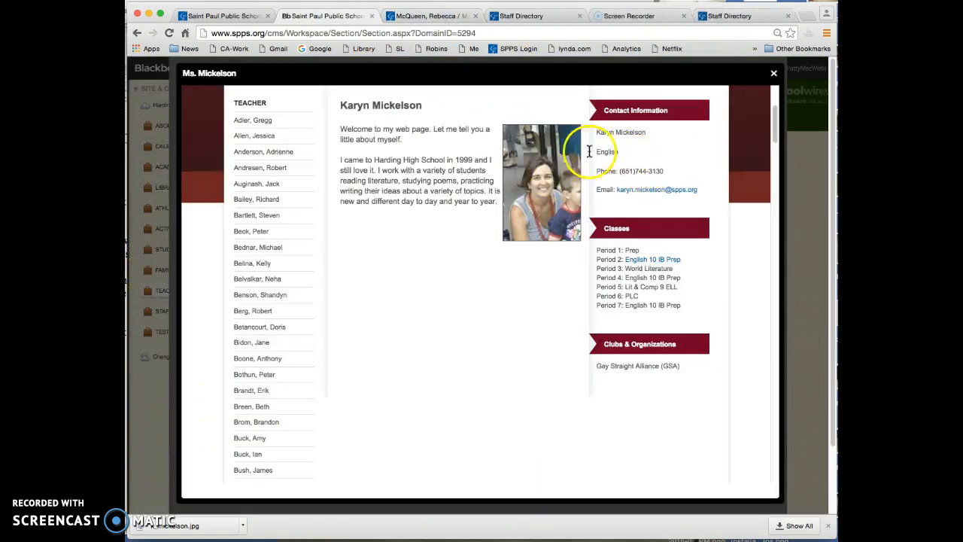
{"action": "left_click", "coordinate": [774, 72]}
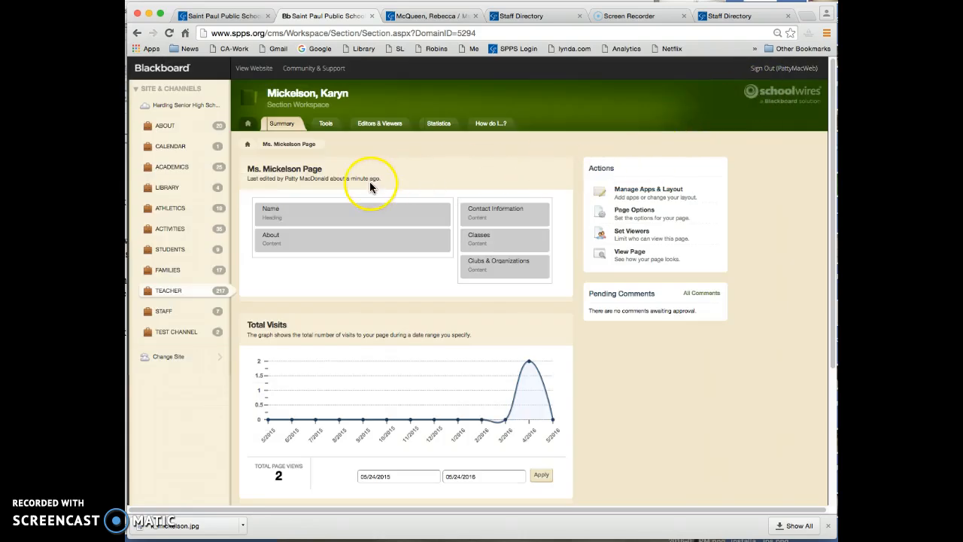